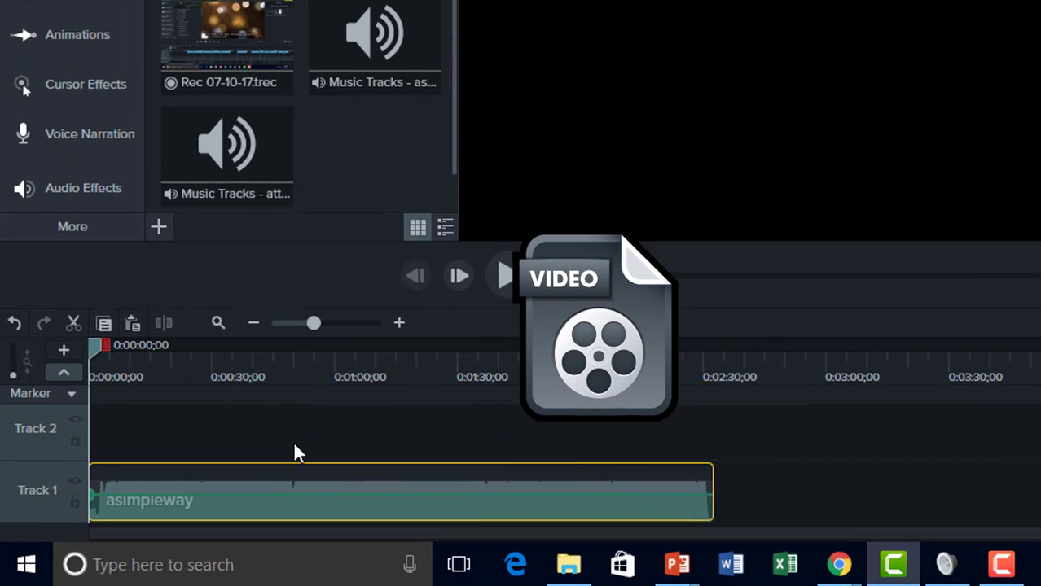
- Paste a copy of the asimpleway clip onto Track 2 and split it at 0:01:11;03
{"action": "key", "text": "ctrl+v"}
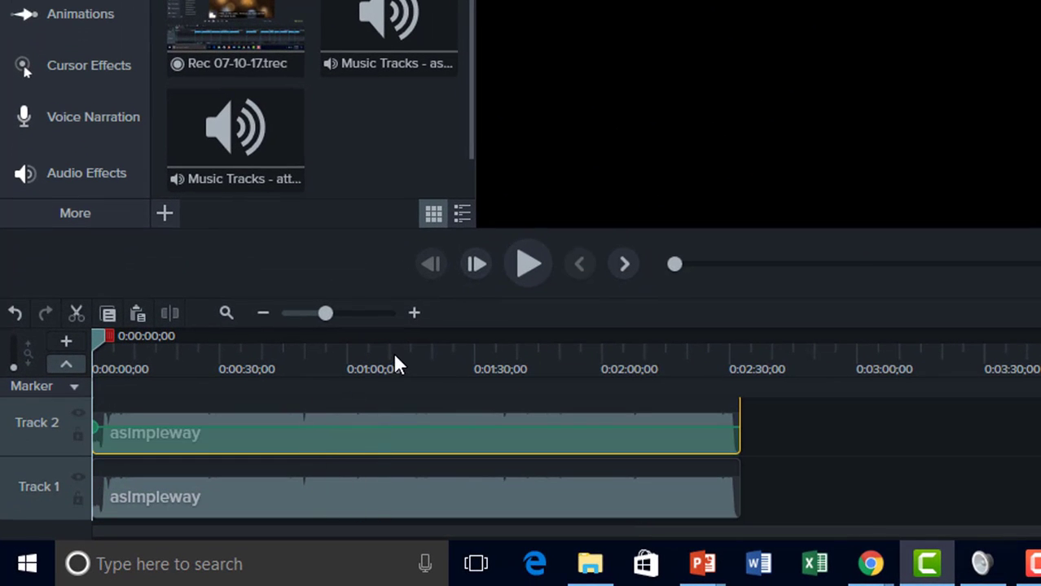
{"action": "left_click", "coordinate": [394, 359]}
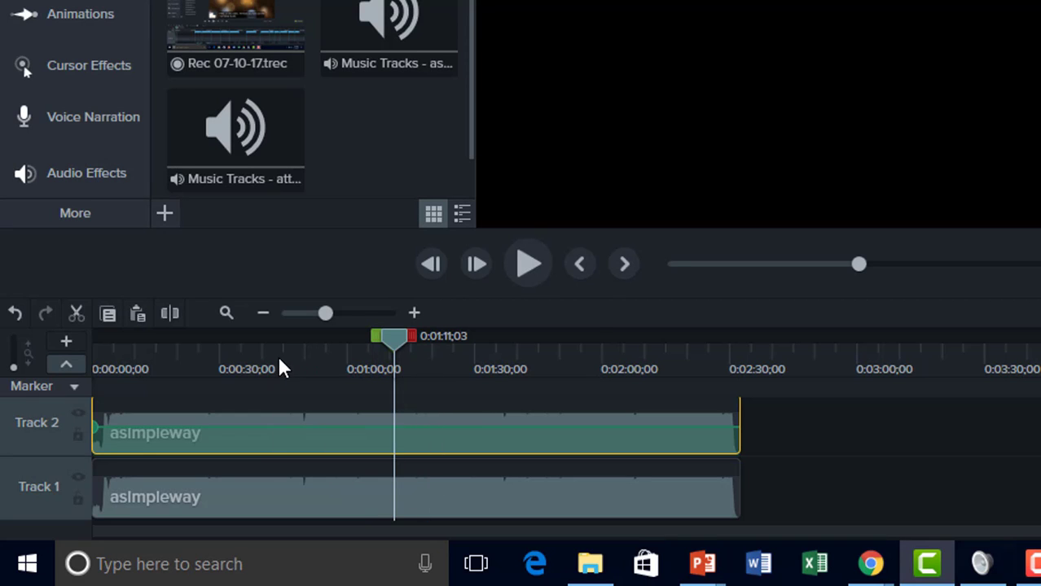
{"action": "key", "text": "s"}
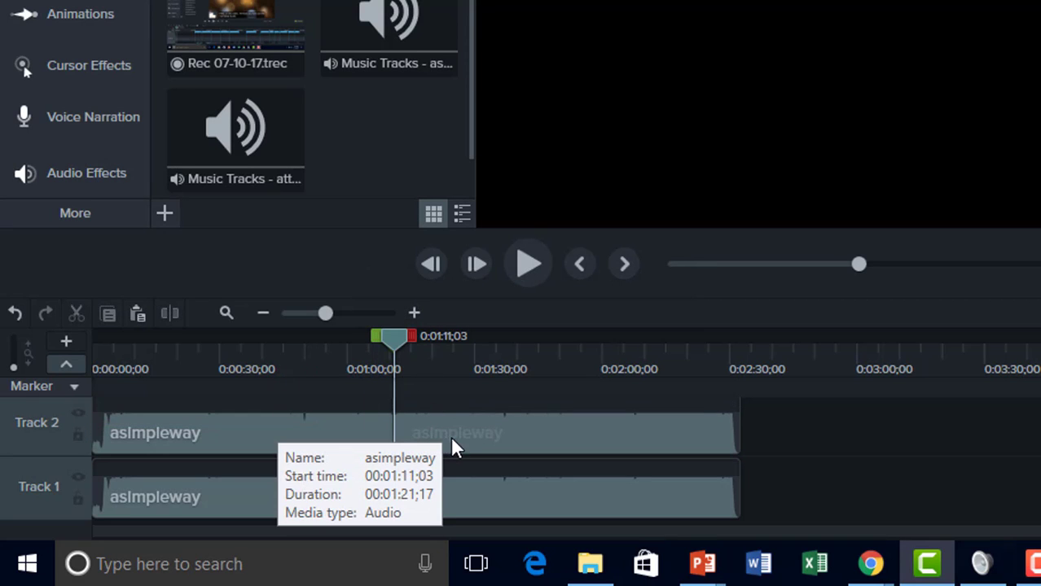
- Snap the right split piece back against the playhead so both pieces sit back-to-back
{"action": "left_click_drag", "start_coordinate": [452, 438], "coordinate": [516, 432]}
{"action": "right_click", "coordinate": [516, 432]}
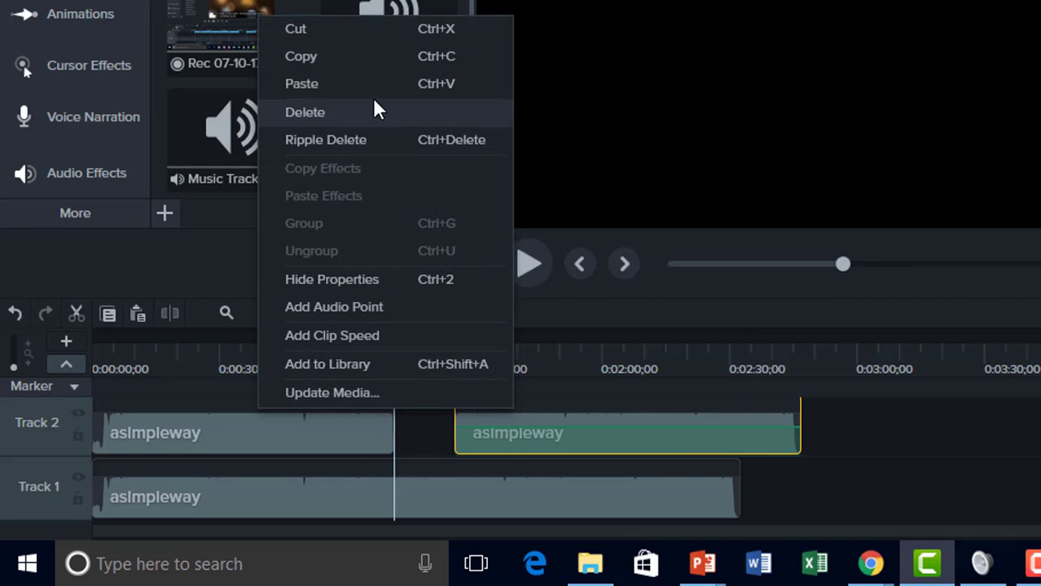
{"action": "key", "text": "Escape"}
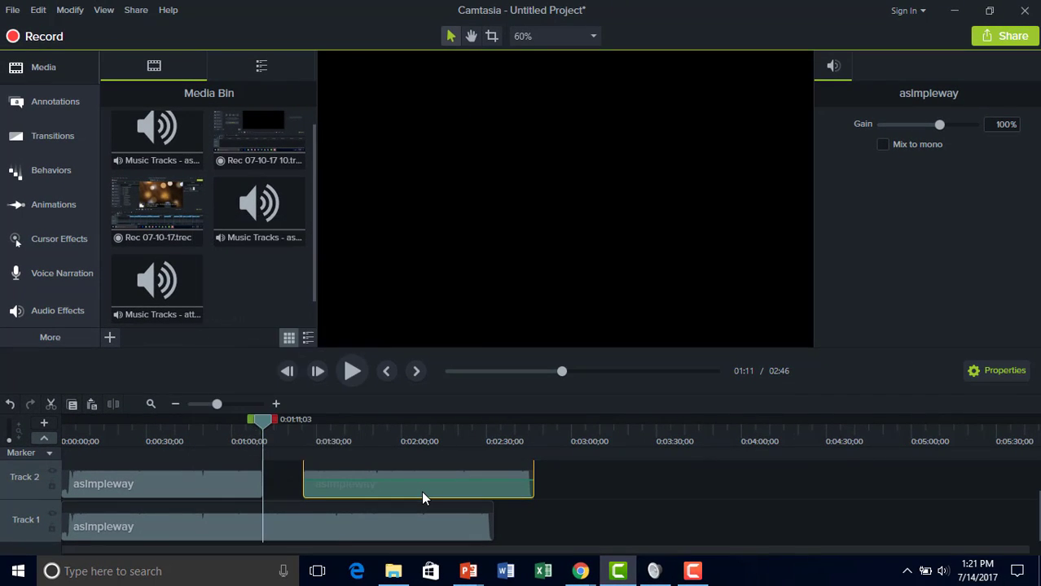
{"action": "left_click_drag", "start_coordinate": [423, 498], "coordinate": [363, 502]}
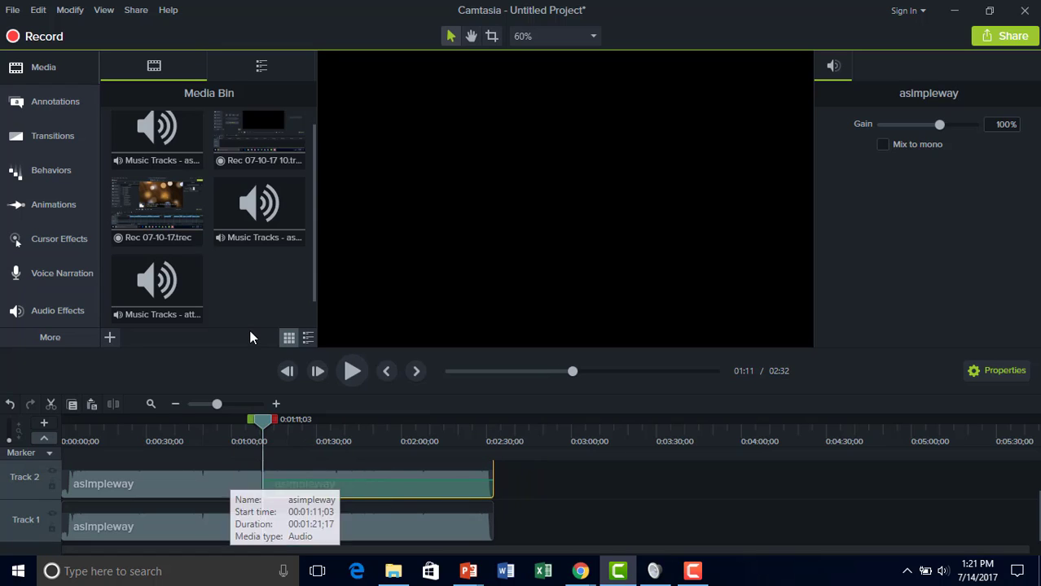
{"action": "right_click", "coordinate": [304, 489]}
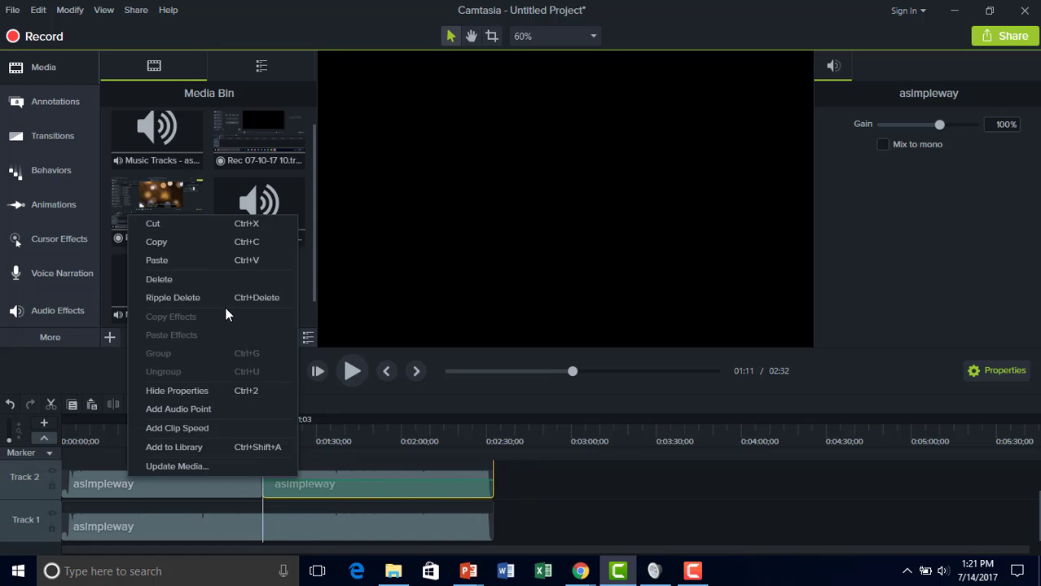
{"action": "left_click", "coordinate": [381, 405]}
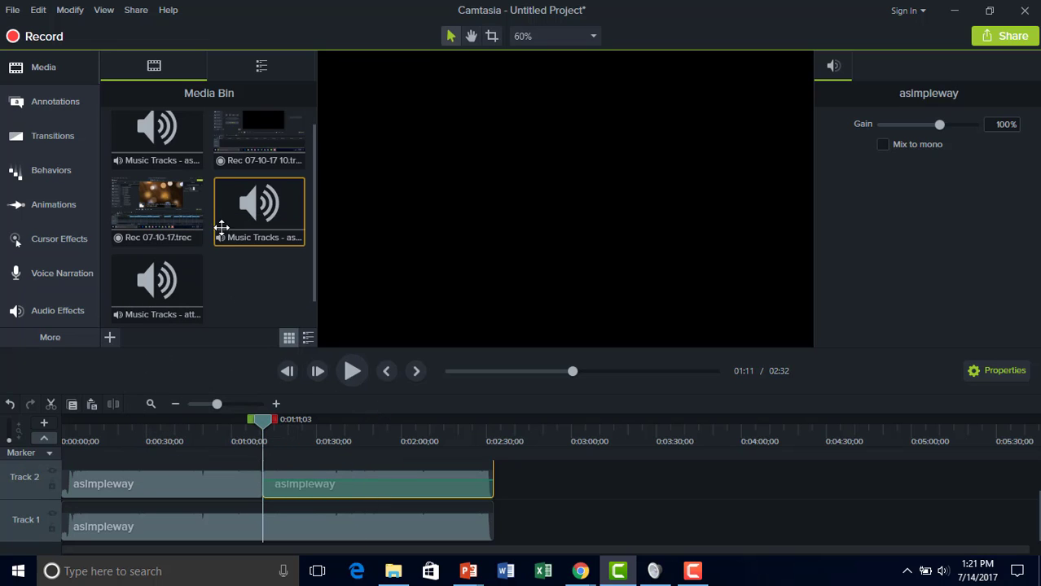
- Add asweetfeeling after asimpleway on Track 1 and delete both Track 2 clips
{"action": "left_click_drag", "start_coordinate": [276, 247], "coordinate": [493, 528]}
{"action": "left_click", "coordinate": [422, 485]}
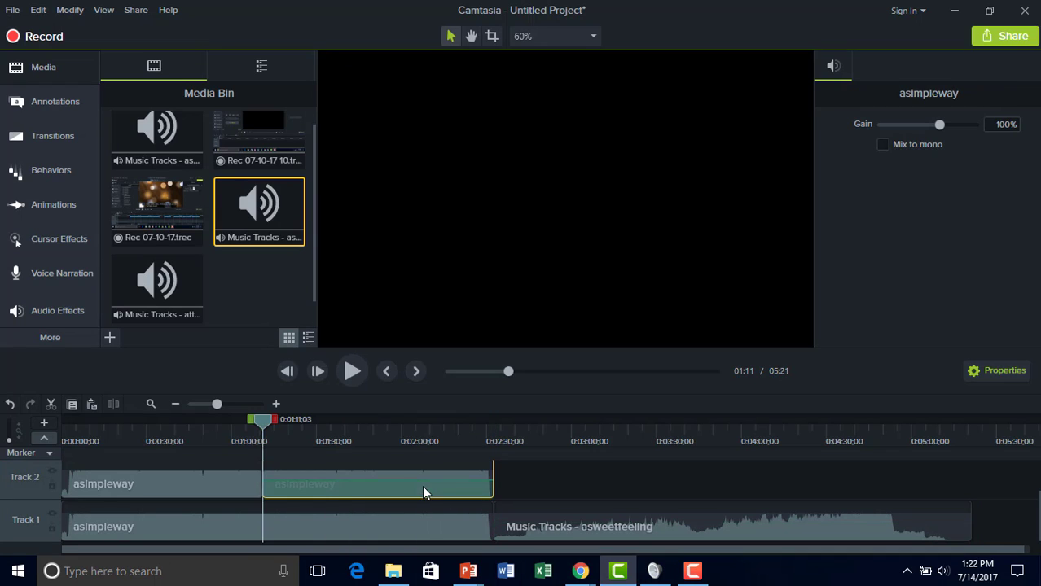
{"action": "left_click", "coordinate": [213, 484], "text": "ctrl"}
{"action": "key", "text": "Delete"}
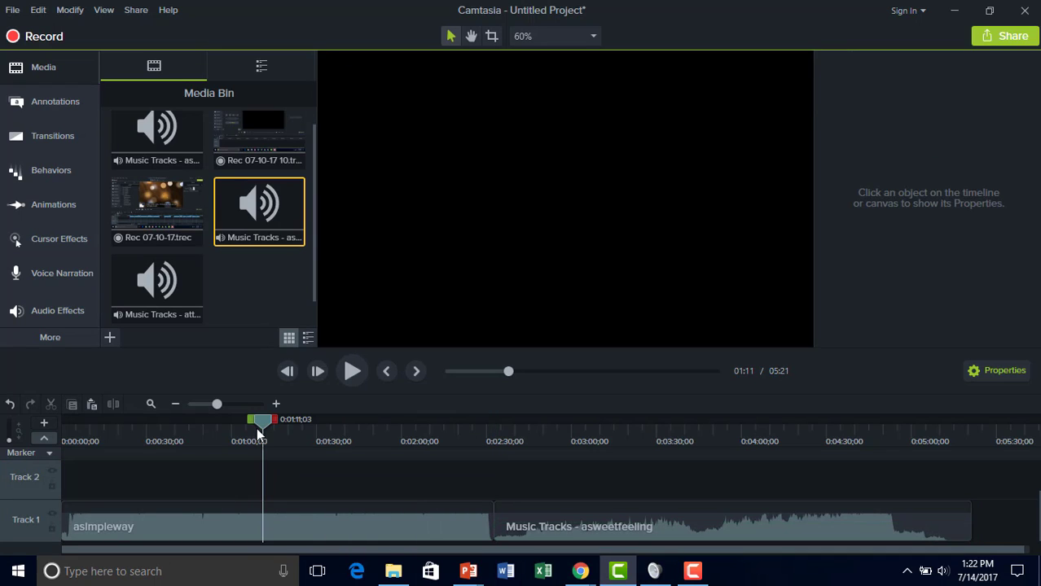
- Add atthetop to the end of Track 1 and zoom out to see all three clips
{"action": "left_click_drag", "start_coordinate": [162, 281], "coordinate": [955, 541]}
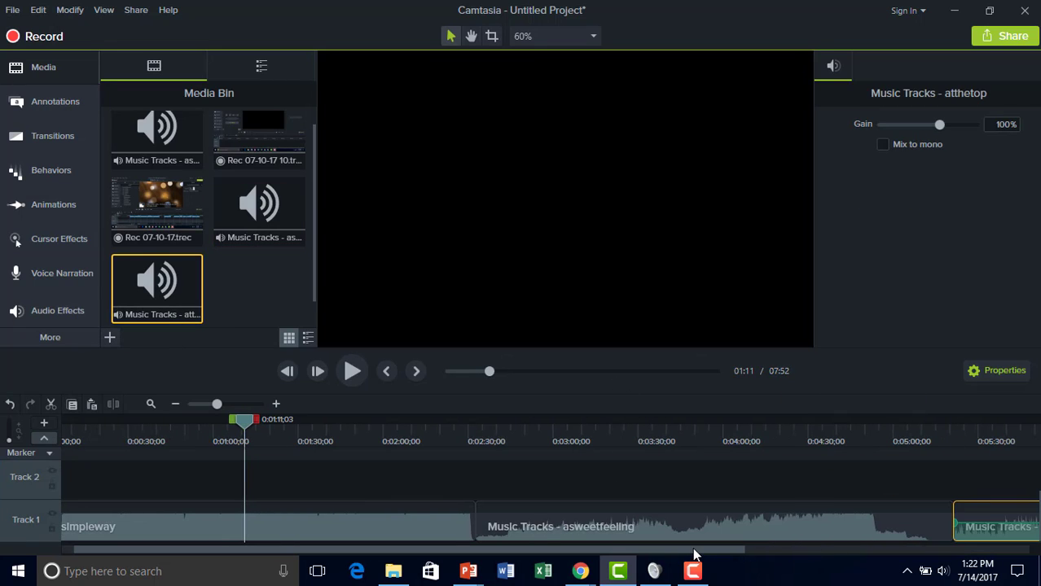
{"action": "left_click_drag", "start_coordinate": [694, 555], "coordinate": [718, 552]}
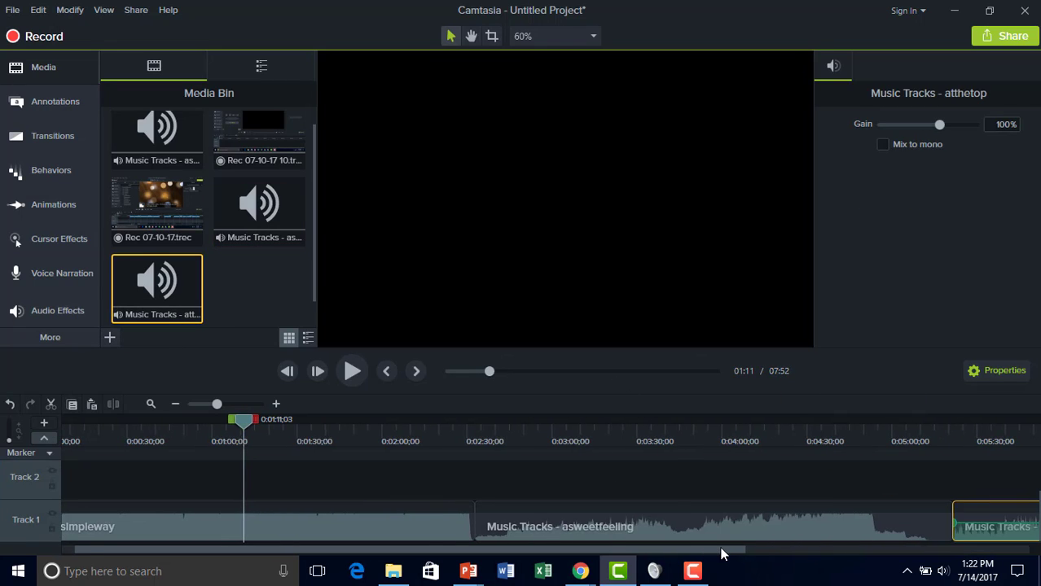
{"action": "left_click", "coordinate": [174, 406]}
{"action": "left_click", "coordinate": [176, 405]}
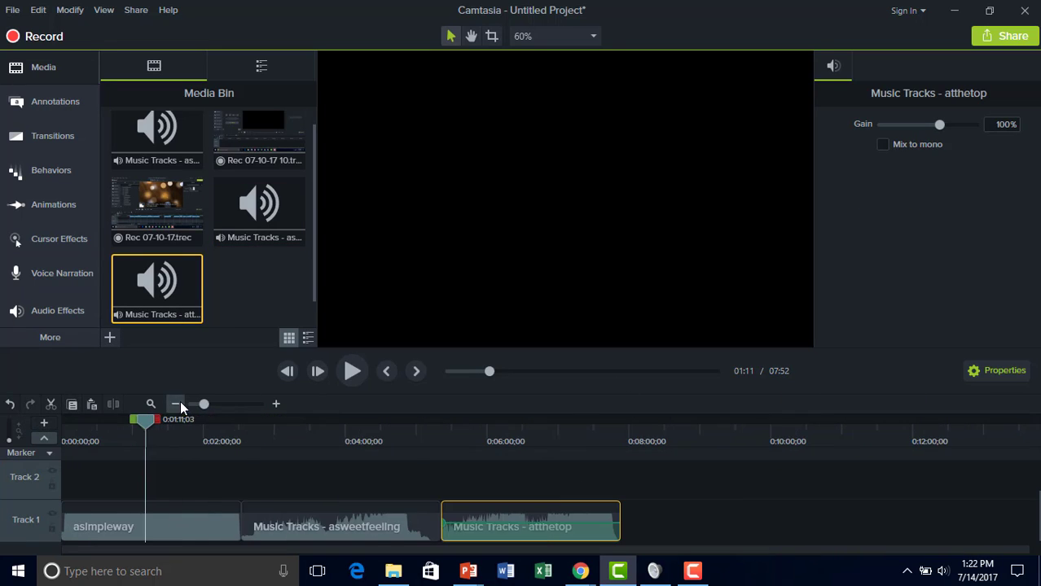
{"action": "left_click", "coordinate": [267, 521]}
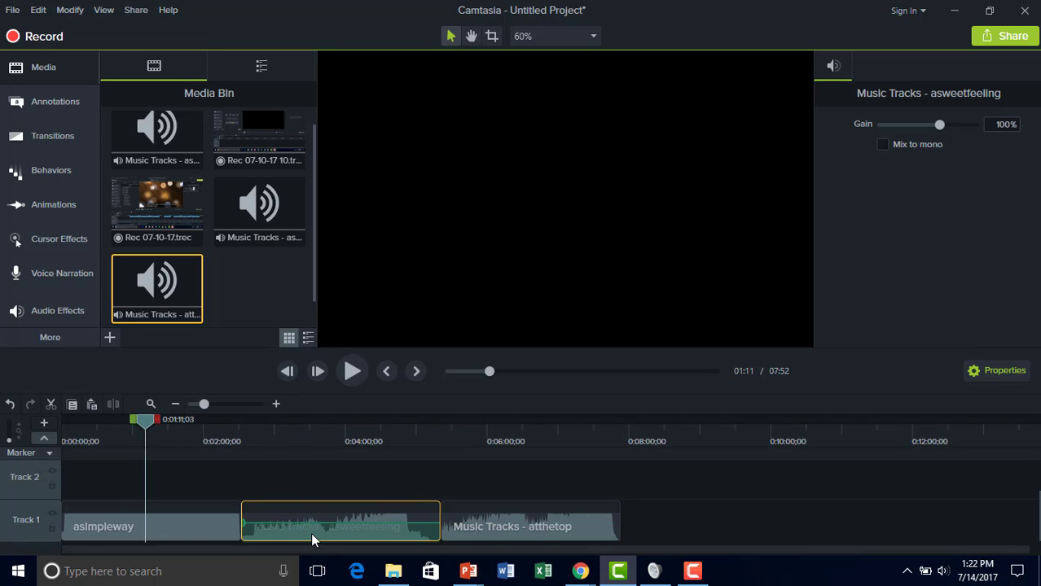
{"action": "right_click", "coordinate": [294, 533]}
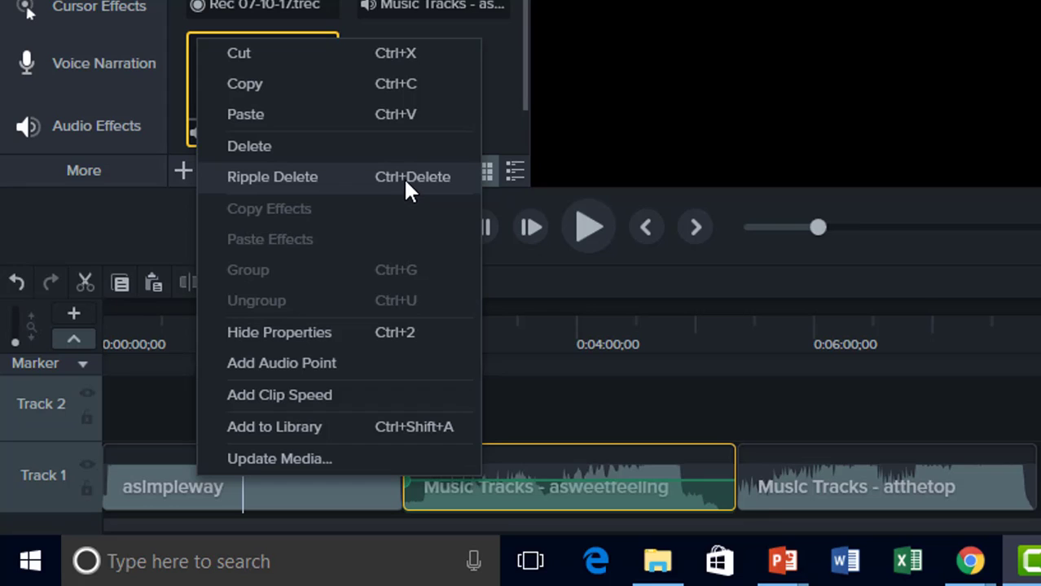
{"action": "left_click", "coordinate": [406, 179]}
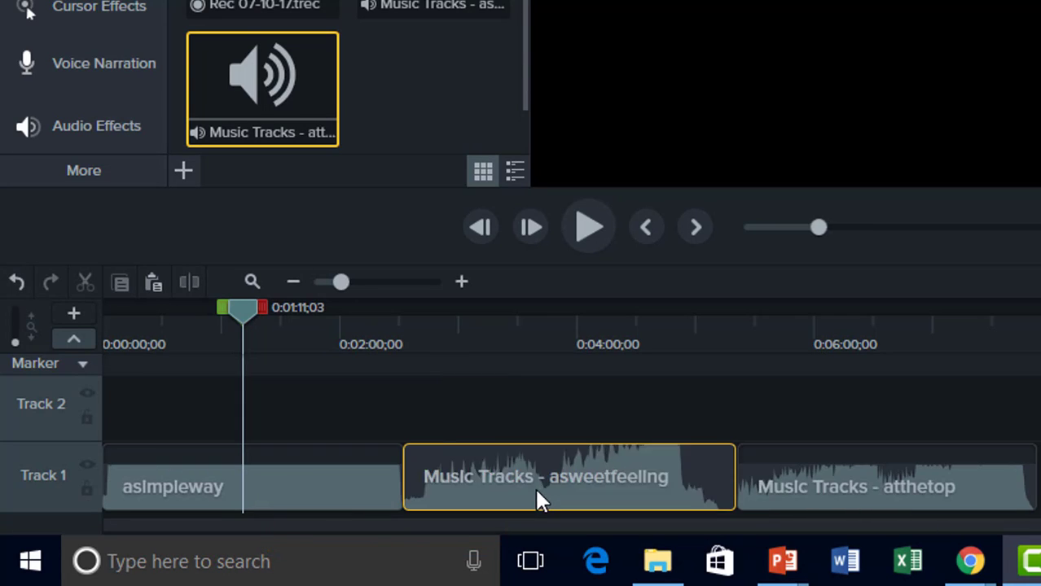
{"action": "right_click", "coordinate": [553, 492]}
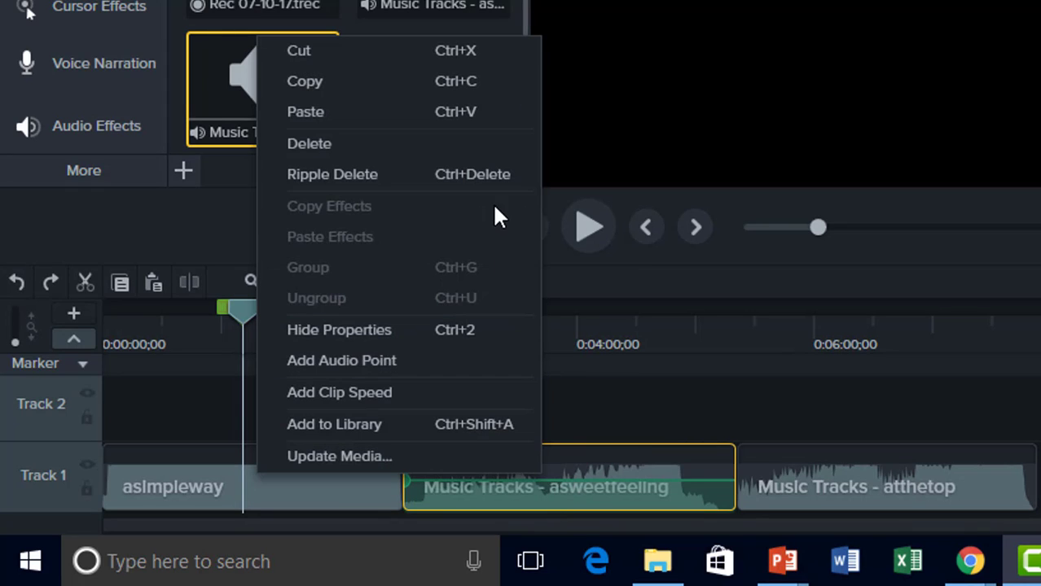
{"action": "left_click", "coordinate": [489, 145]}
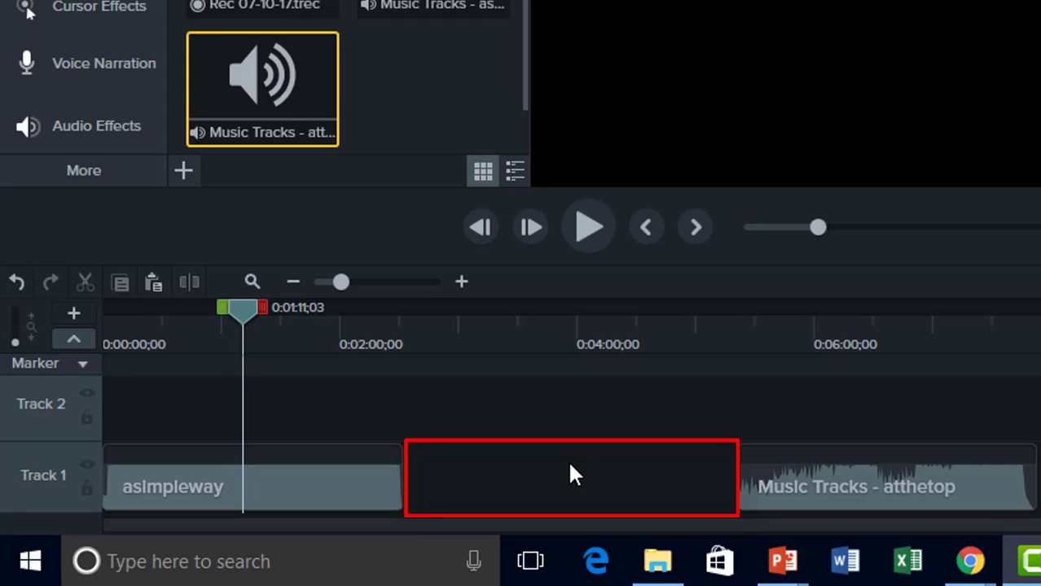
{"action": "left_click_drag", "start_coordinate": [765, 475], "coordinate": [769, 475]}
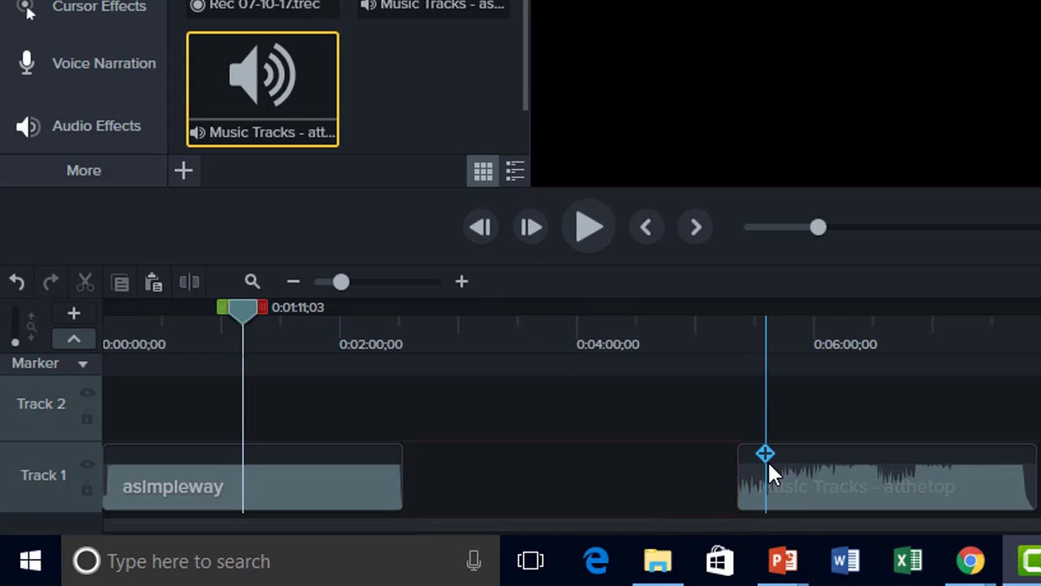
{"action": "key", "text": "ctrl+z"}
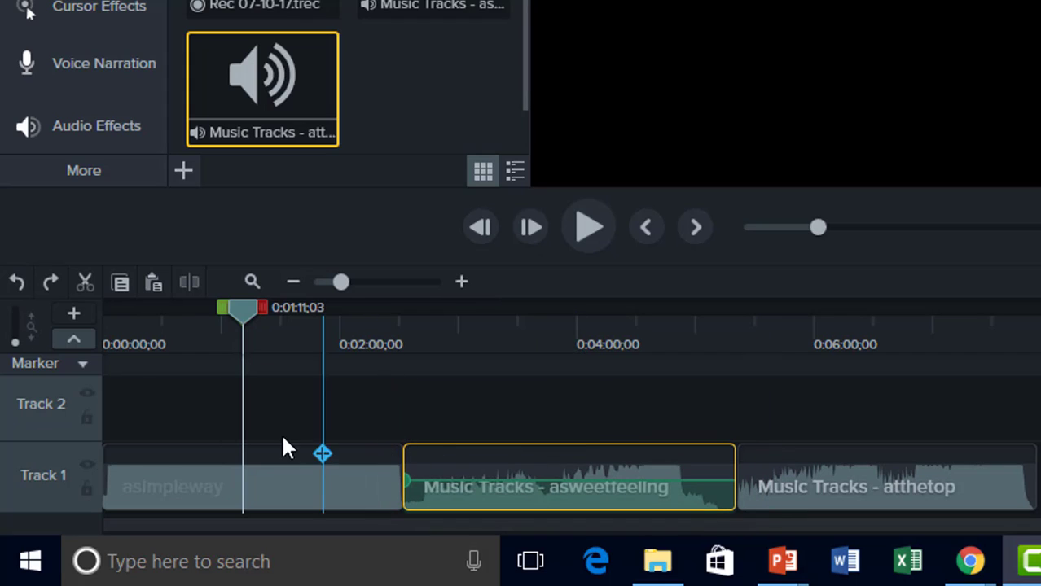
{"action": "left_click_drag", "start_coordinate": [456, 488], "coordinate": [489, 527]}
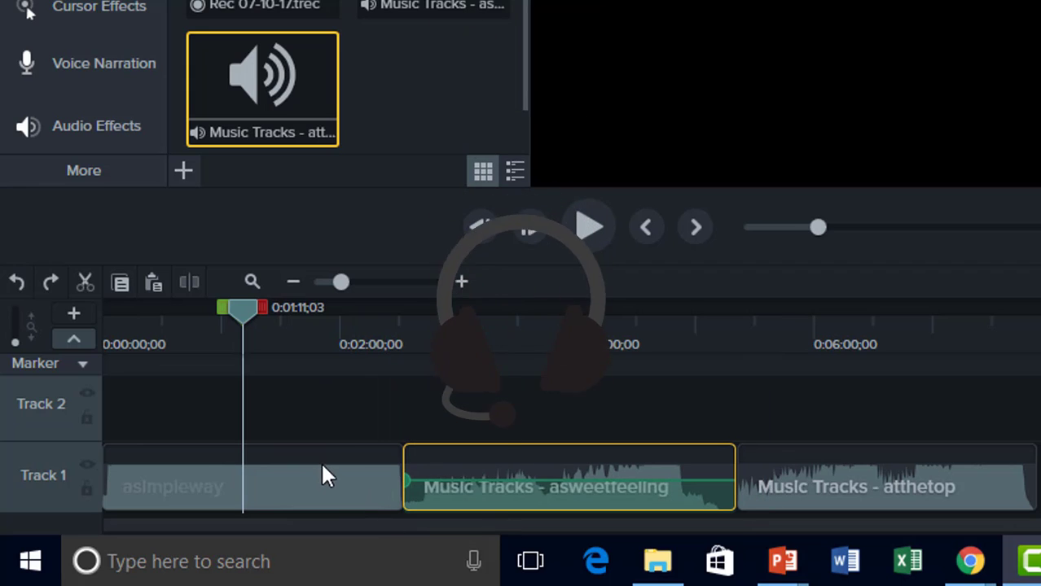
- Move the playhead to 0:01:05;29 and select the asimpleway clip on Track 1
{"action": "left_click", "coordinate": [460, 283]}
{"action": "left_click", "coordinate": [461, 283]}
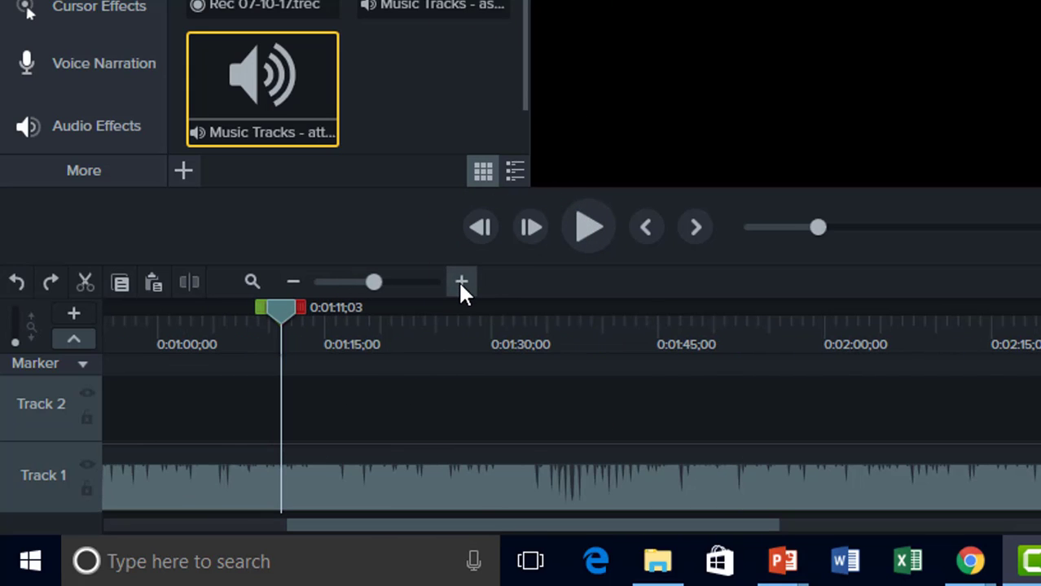
{"action": "left_click", "coordinate": [302, 281]}
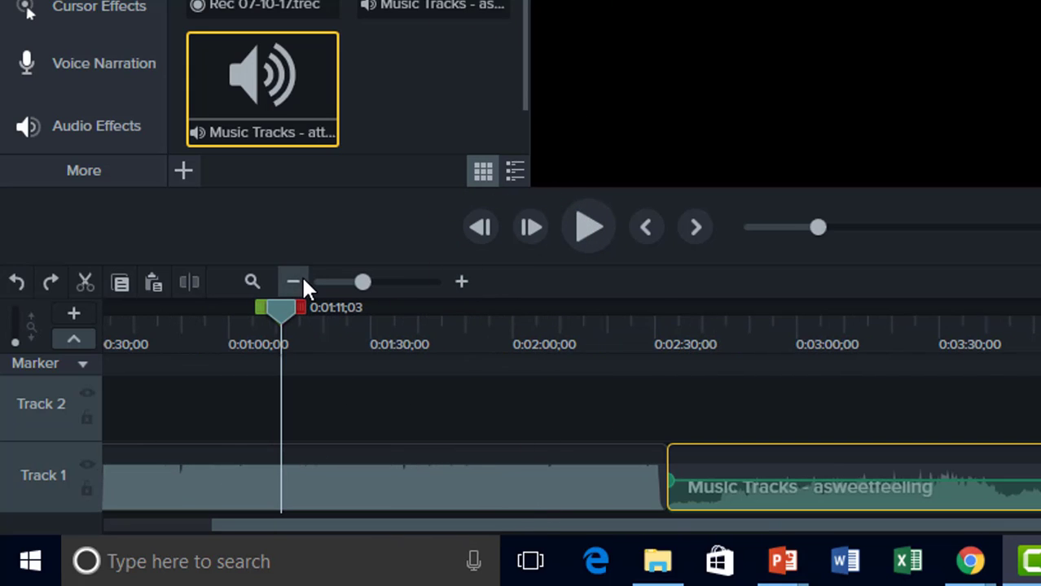
{"action": "left_click_drag", "start_coordinate": [476, 531], "coordinate": [295, 530]}
{"action": "left_click_drag", "start_coordinate": [438, 319], "coordinate": [414, 318]}
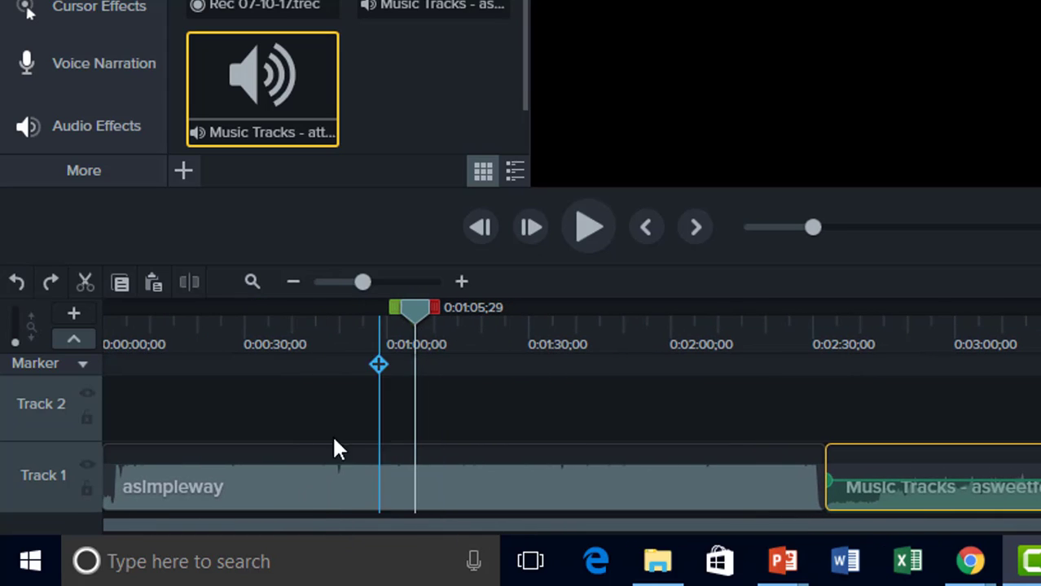
{"action": "left_click", "coordinate": [256, 495]}
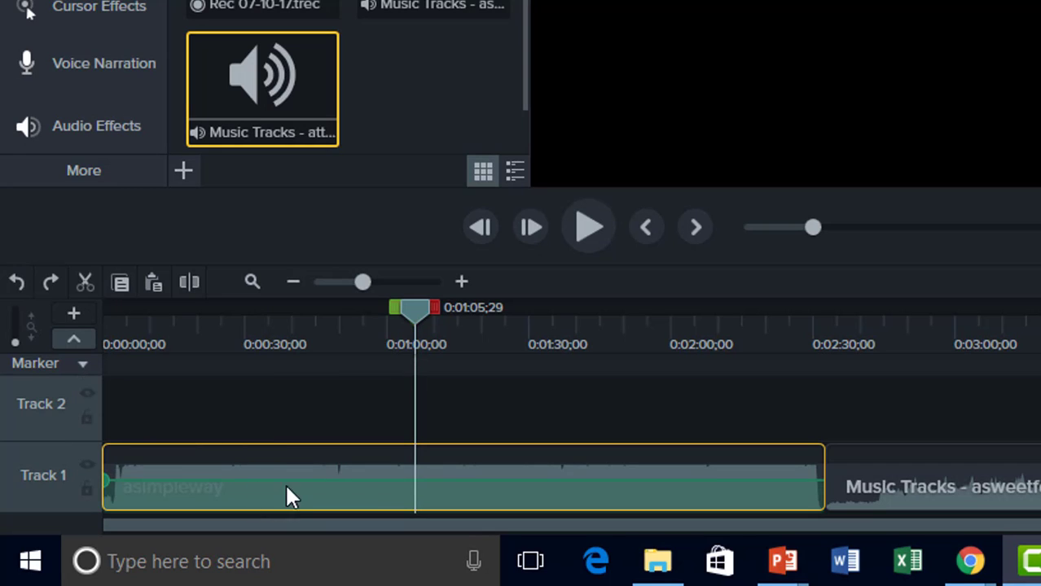
- Add two audio points on asimpleway's volume line, dropping the level to 50% near 1:05
{"action": "double_click", "coordinate": [425, 480]}
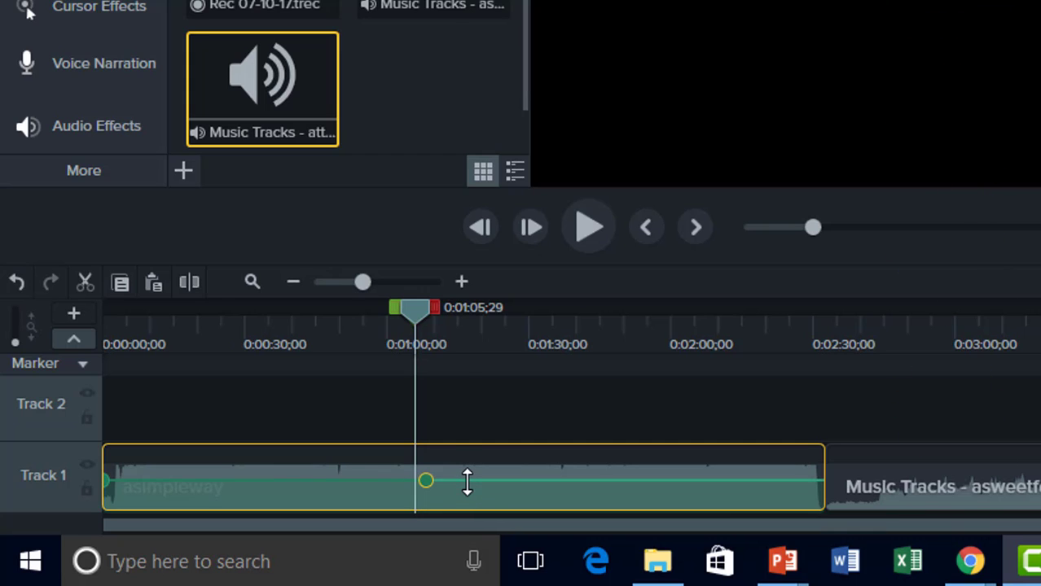
{"action": "right_click", "coordinate": [466, 480]}
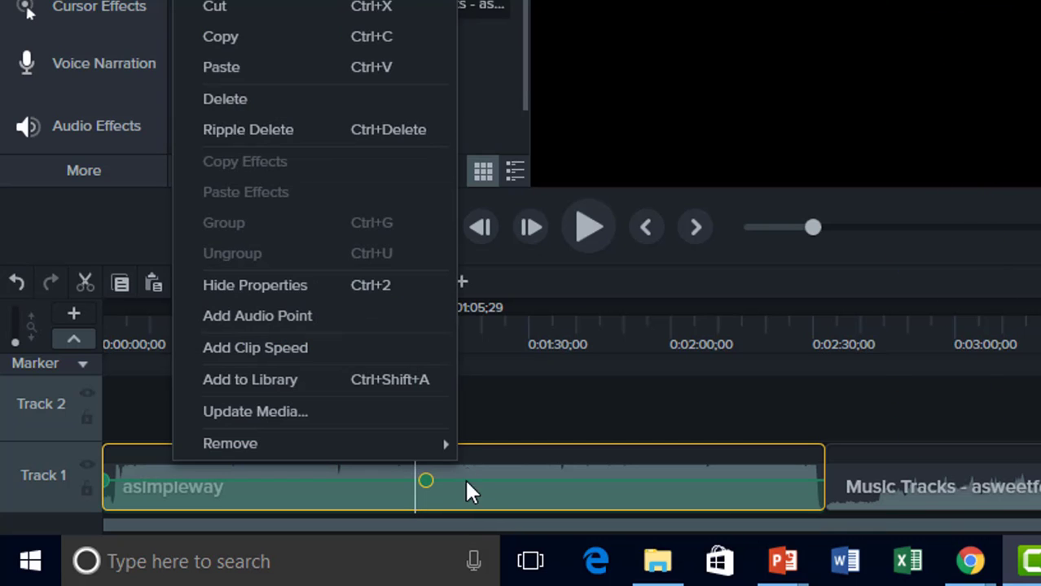
{"action": "left_click", "coordinate": [381, 315]}
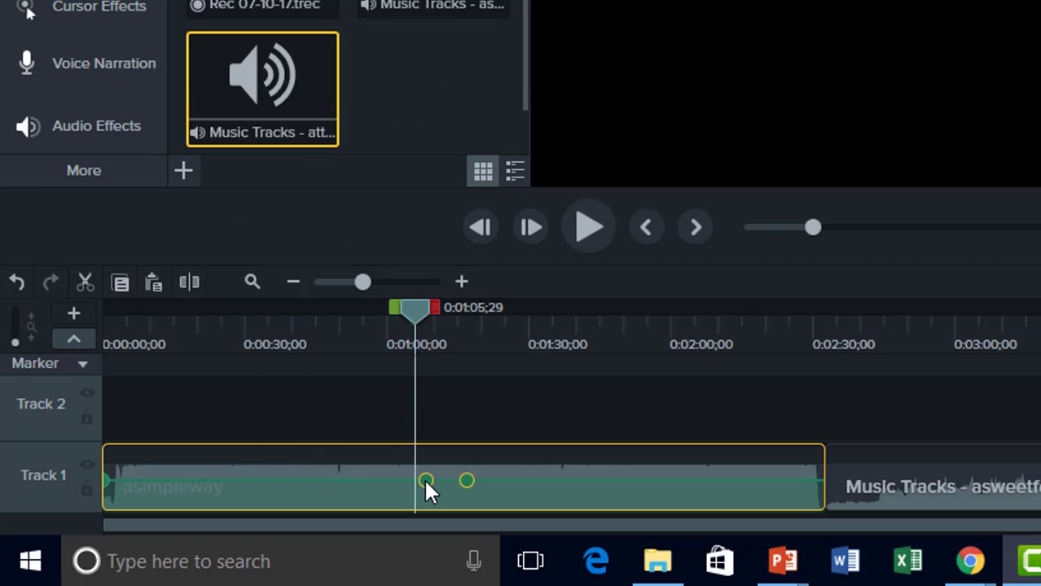
{"action": "left_click_drag", "start_coordinate": [424, 480], "coordinate": [480, 477]}
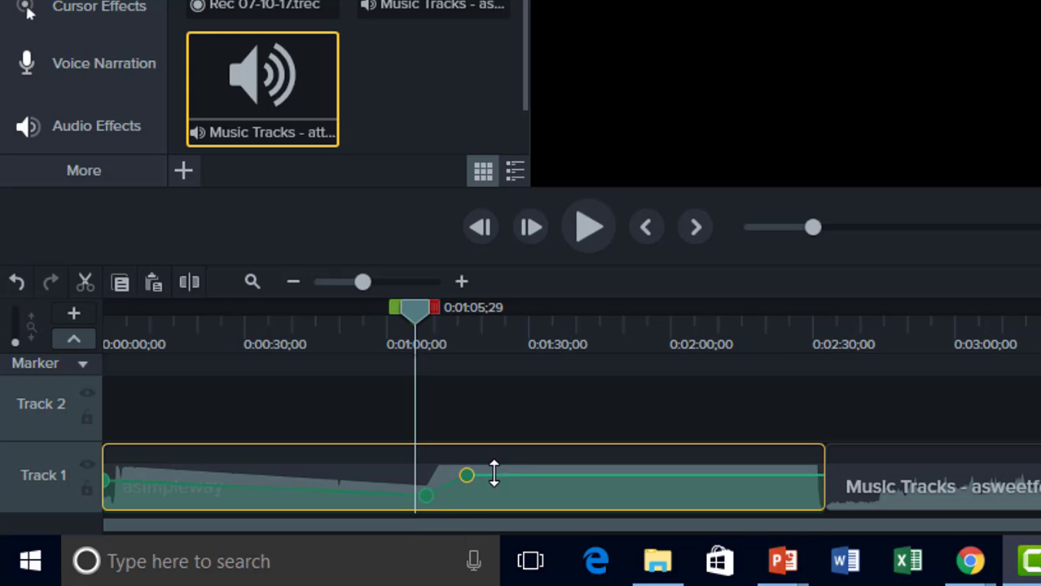
{"action": "right_click", "coordinate": [580, 490]}
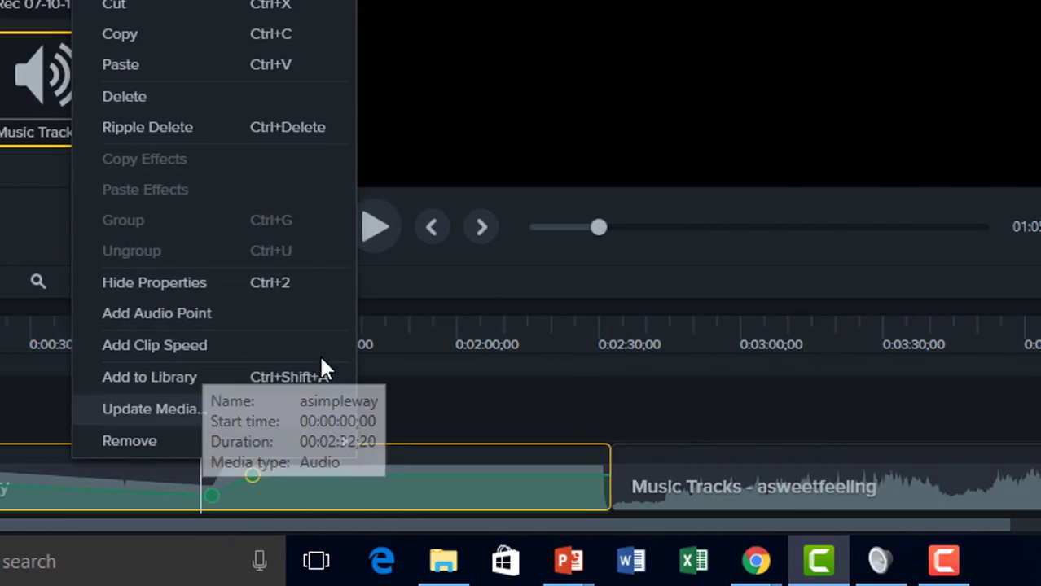
{"action": "left_click", "coordinate": [820, 399]}
- Raise the asweetfeeling clip's volume to 157% and compare it with asimpleway's properties
{"action": "left_click", "coordinate": [937, 489]}
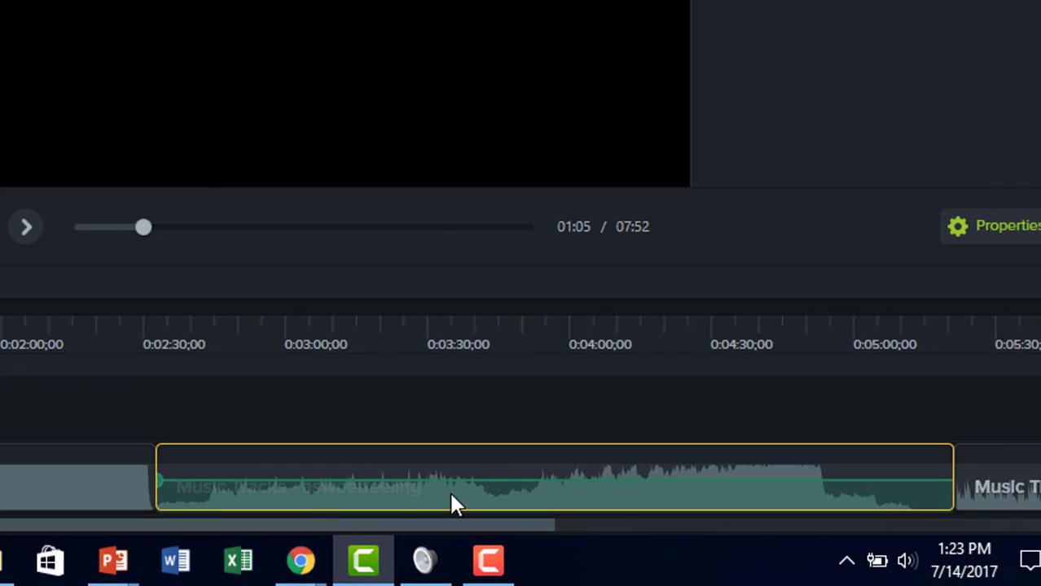
{"action": "mouse_move", "coordinate": [460, 482]}
{"action": "left_mouse_down"}
{"action": "mouse_move", "coordinate": [468, 442]}
{"action": "mouse_move", "coordinate": [473, 509]}
{"action": "mouse_move", "coordinate": [471, 482]}
{"action": "left_mouse_up"}
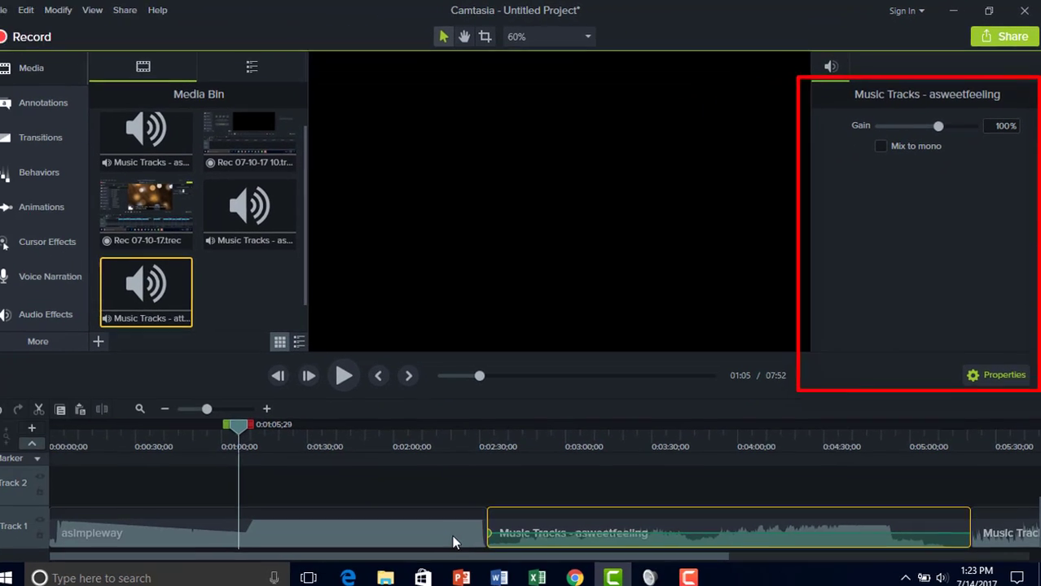
{"action": "left_click", "coordinate": [453, 543]}
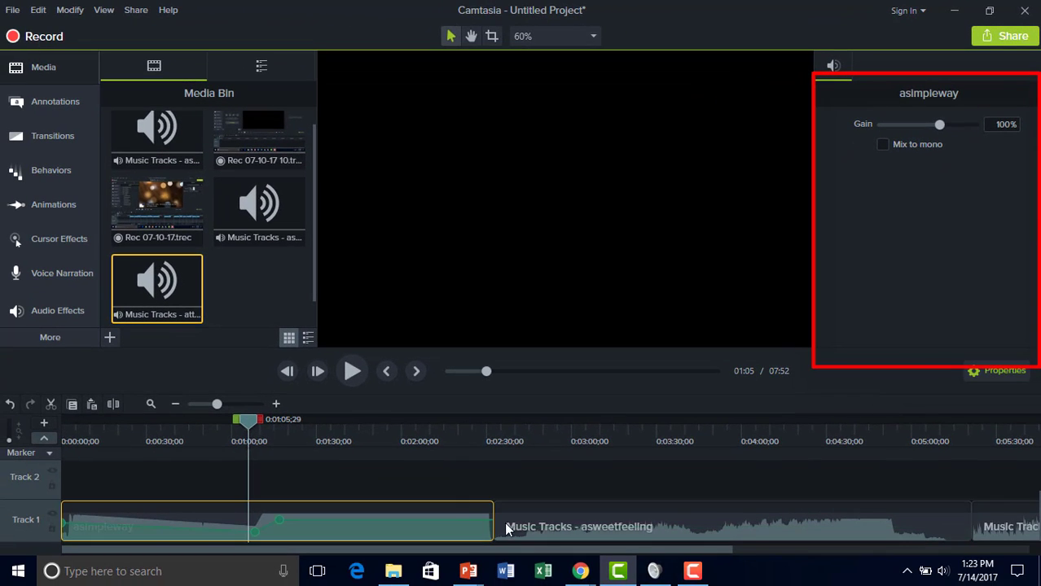
{"action": "left_click", "coordinate": [497, 528]}
{"action": "left_click", "coordinate": [426, 537]}
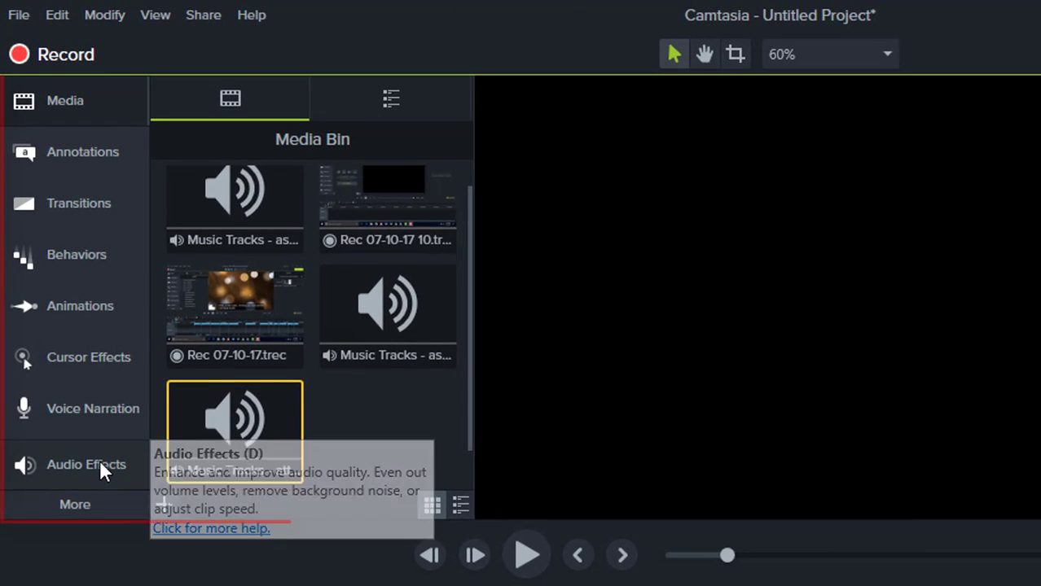
- Apply the Noise Removal audio effect to asweetfeeling and Fade In to atthetop
{"action": "left_click", "coordinate": [99, 460]}
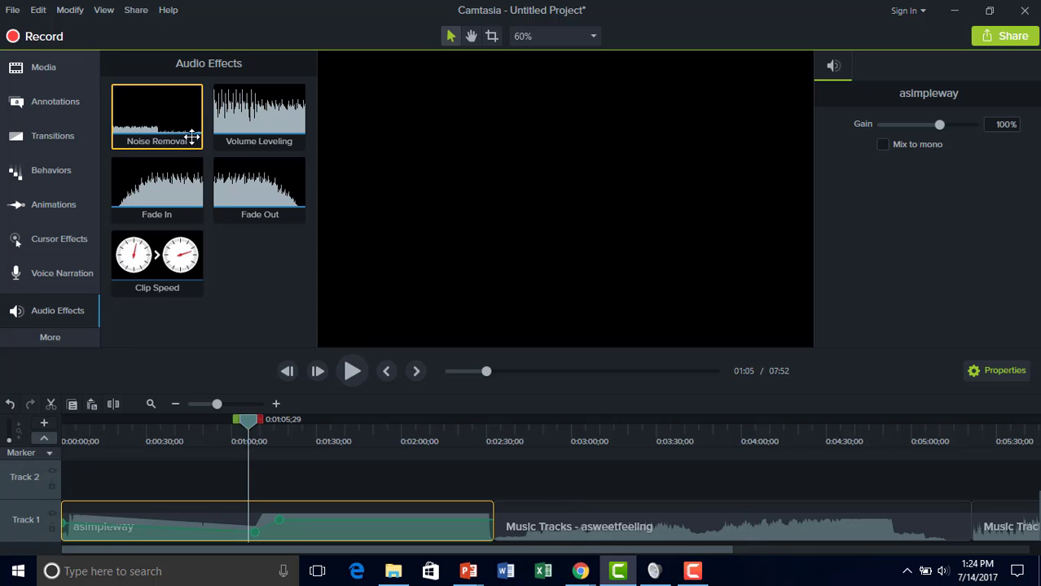
{"action": "left_click_drag", "start_coordinate": [192, 137], "coordinate": [558, 519]}
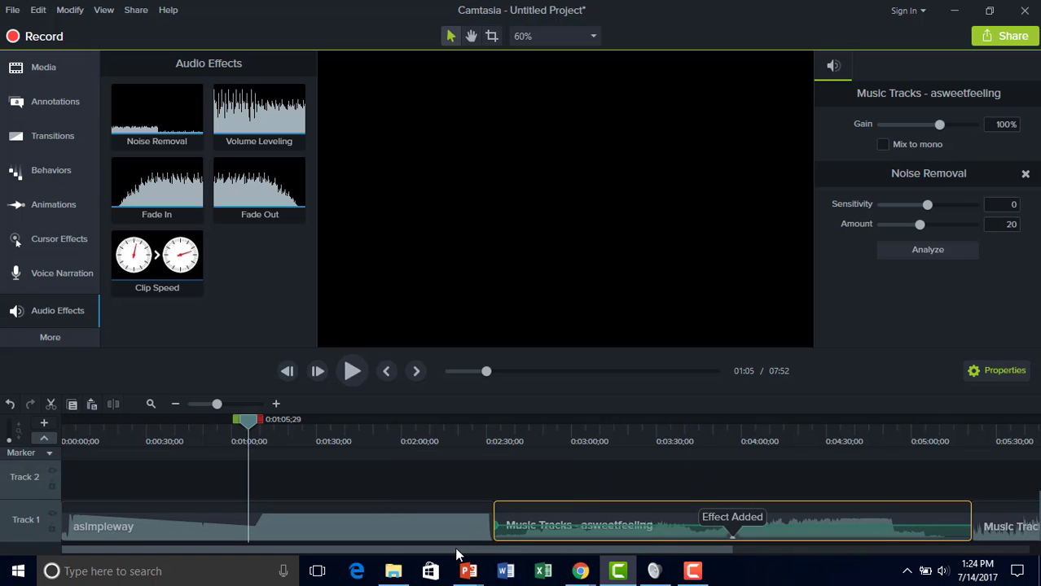
{"action": "left_click_drag", "start_coordinate": [456, 550], "coordinate": [732, 541]}
{"action": "left_click_drag", "start_coordinate": [163, 195], "coordinate": [591, 526]}
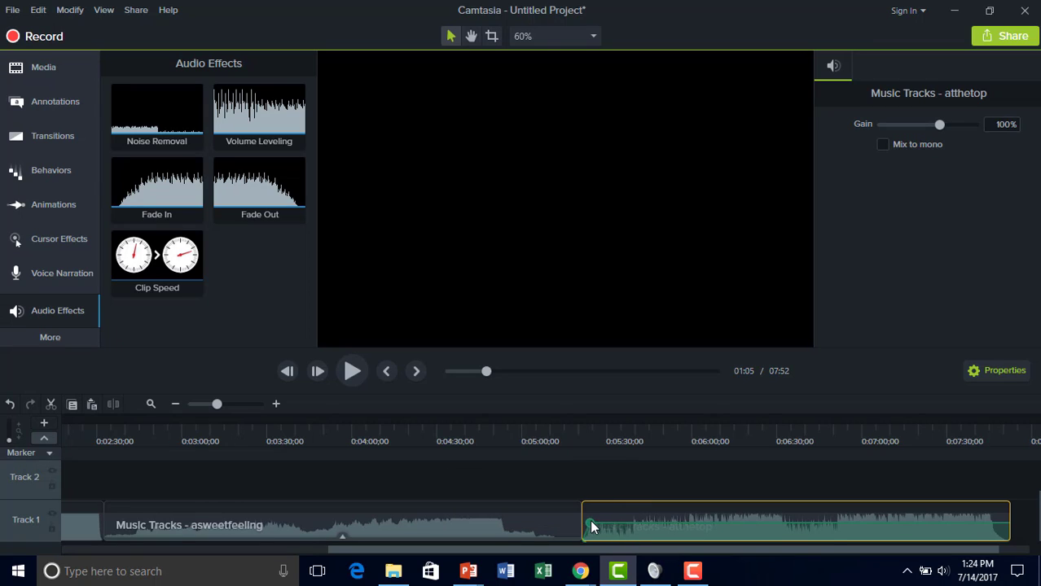
- Add a Fade Out to the end of atthetop and preview the fade in and fade out
{"action": "left_click_drag", "start_coordinate": [258, 180], "coordinate": [1011, 538]}
{"action": "left_click", "coordinate": [580, 438]}
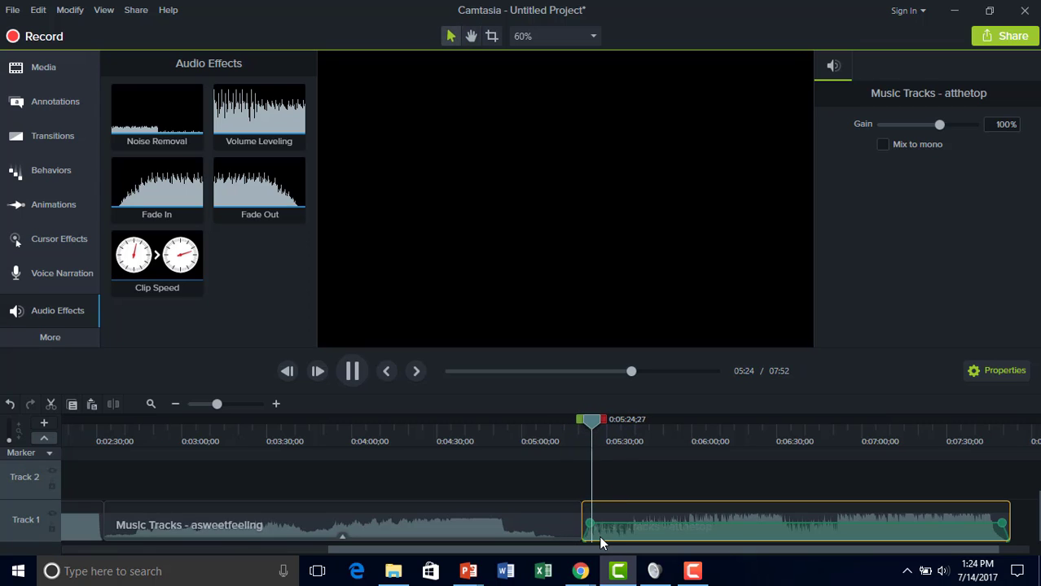
{"action": "key", "text": "space"}
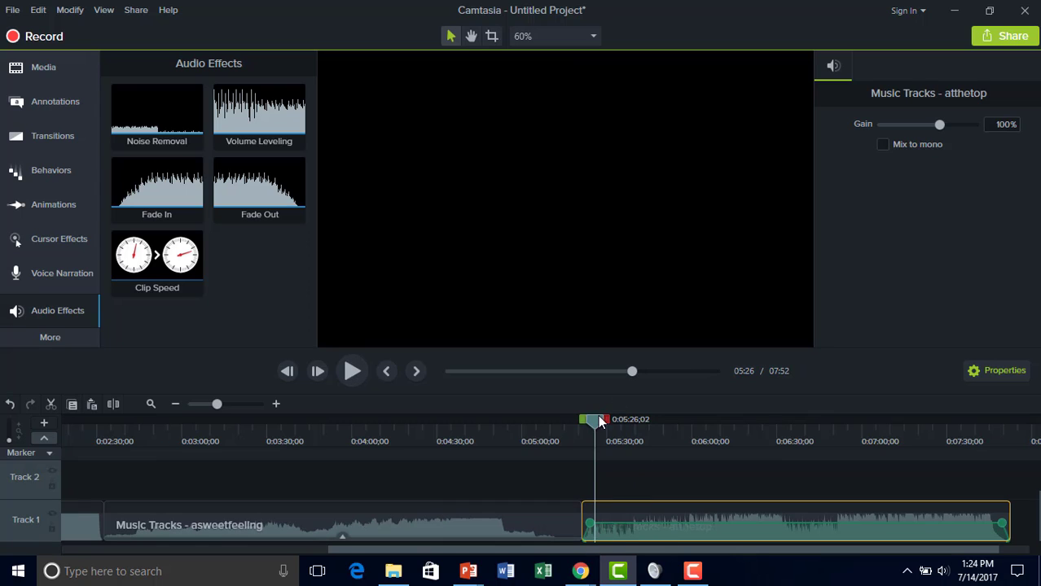
{"action": "left_click_drag", "start_coordinate": [594, 418], "coordinate": [1007, 442]}
{"action": "key", "text": "space"}
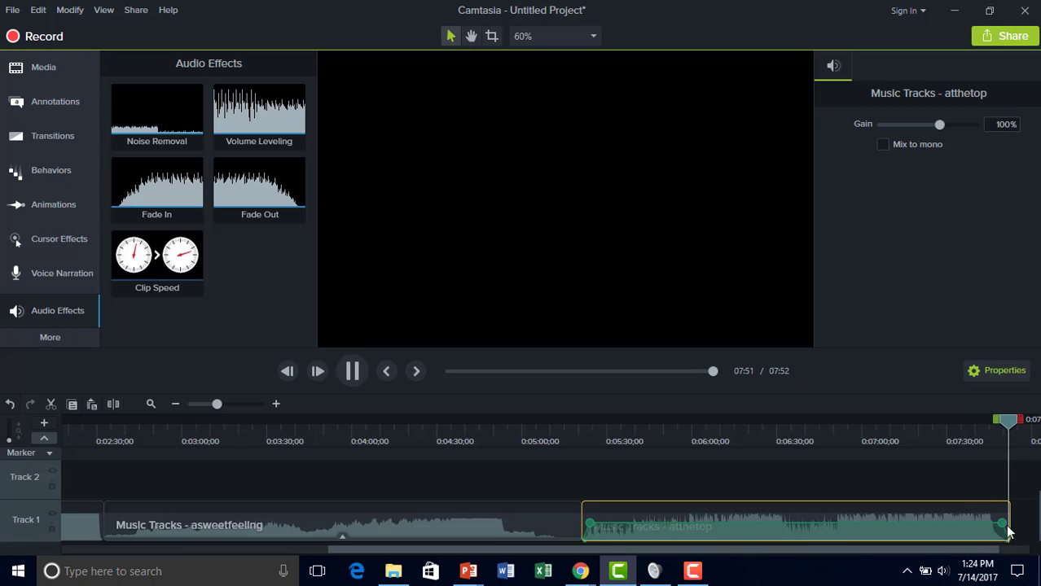
{"action": "key", "text": "space"}
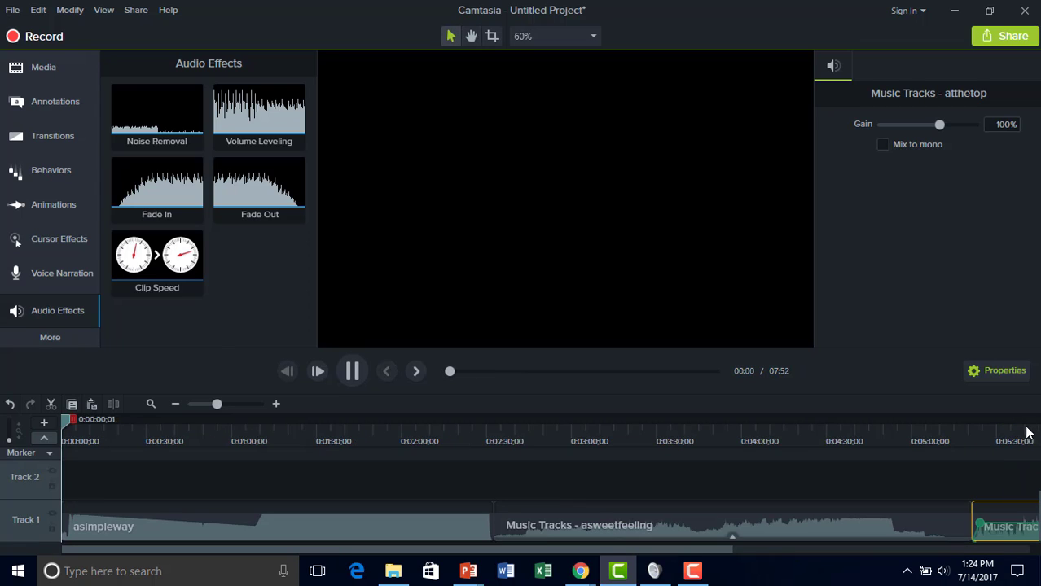
{"action": "key", "text": "space"}
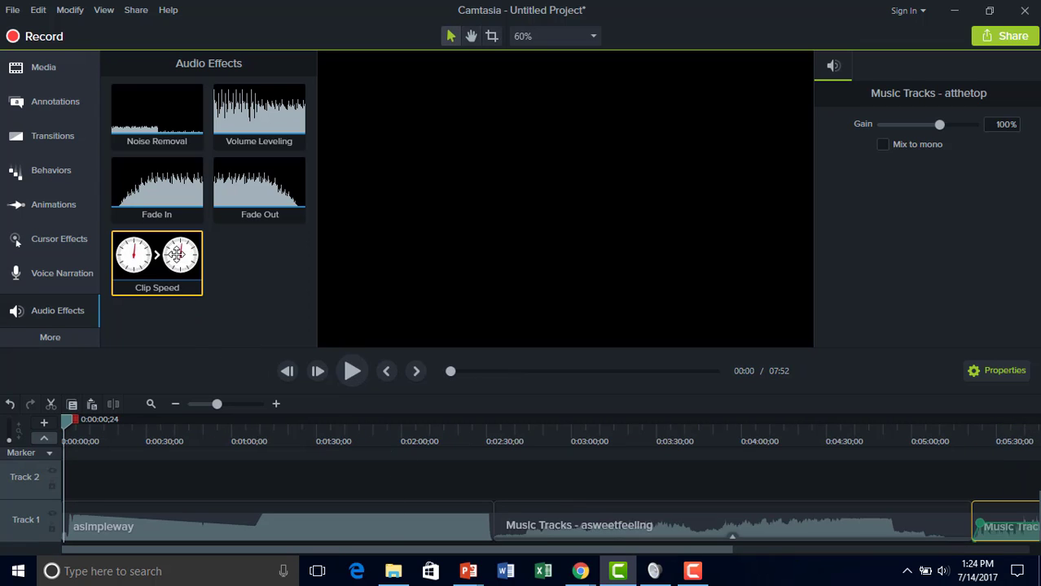
- Apply Clip Speed to the asimpleway clip and set its speed to 4, then 5
{"action": "left_click_drag", "start_coordinate": [169, 266], "coordinate": [395, 523]}
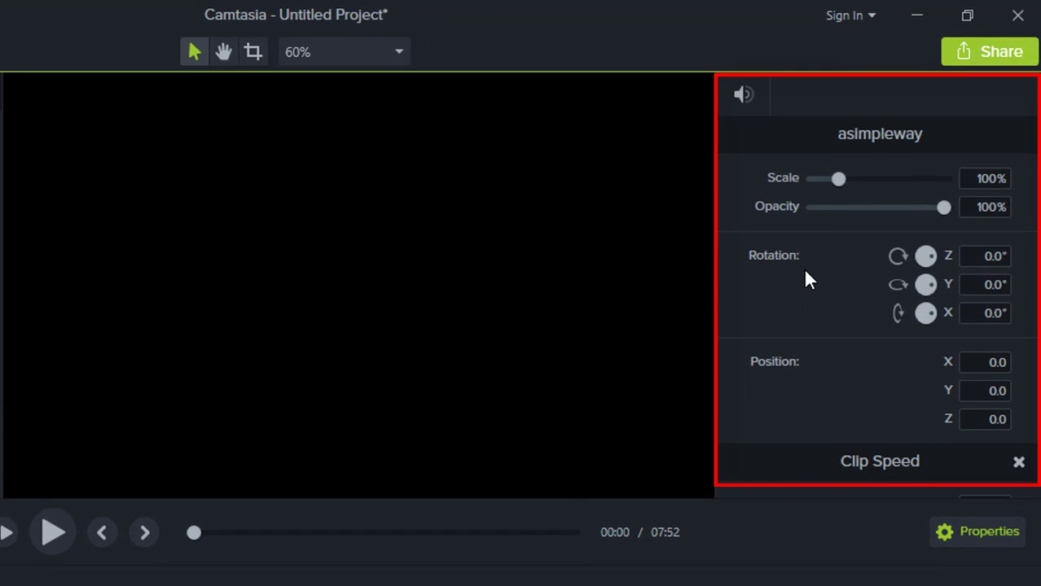
{"action": "scroll", "coordinate": [839, 356], "scroll_direction": "down", "scroll_amount": 3}
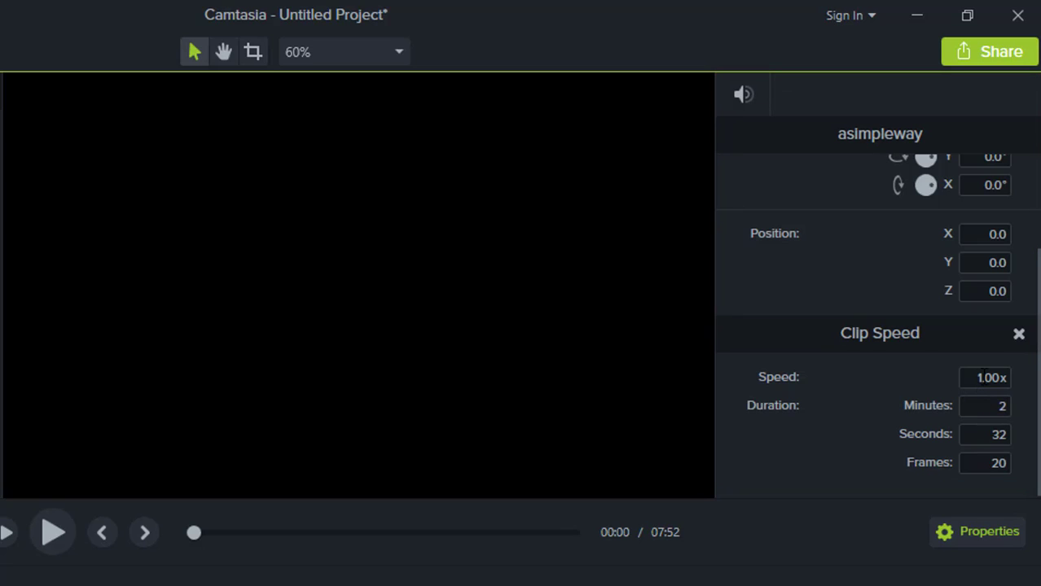
{"action": "left_click", "coordinate": [972, 377]}
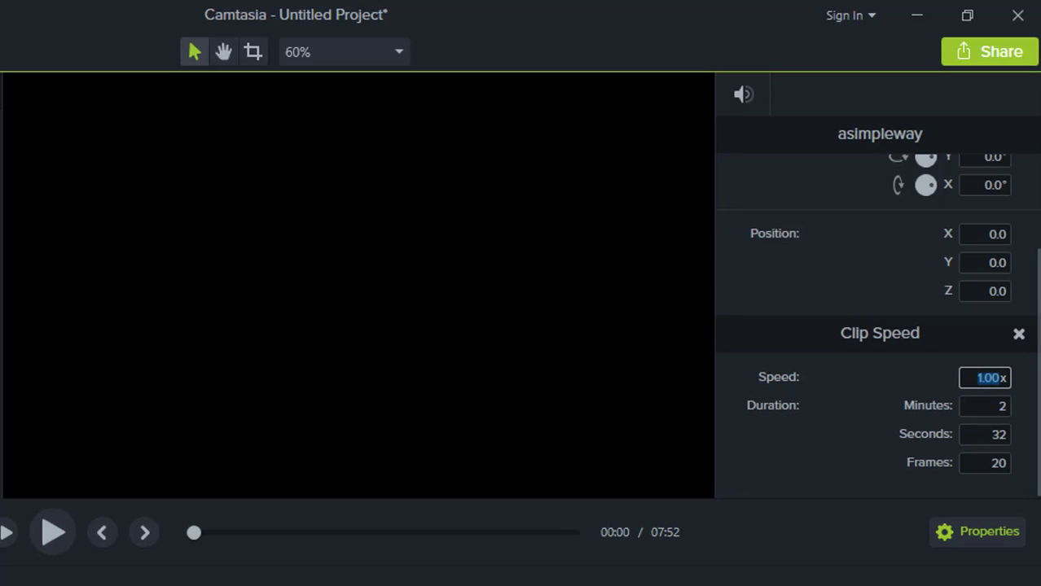
{"action": "double_click", "coordinate": [986, 376]}
{"action": "type", "text": "4x"}
{"action": "left_click", "coordinate": [859, 418]}
{"action": "double_click", "coordinate": [983, 380]}
{"action": "type", "text": "5x"}
{"action": "left_click", "coordinate": [944, 435]}
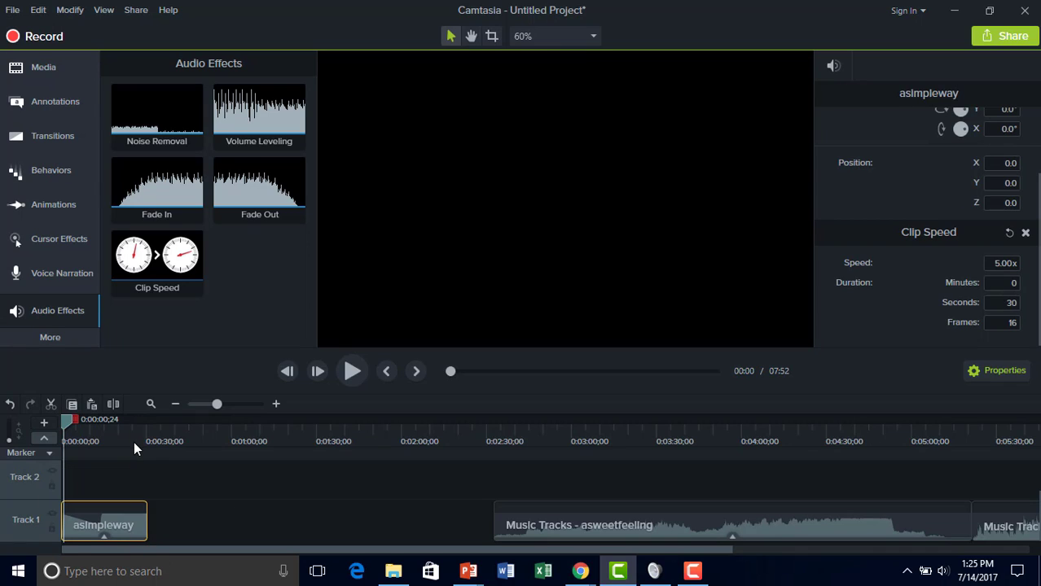
- Play the sped-up clip, undo back to 1.00x speed, and return the playhead to the start
{"action": "key", "text": "space"}
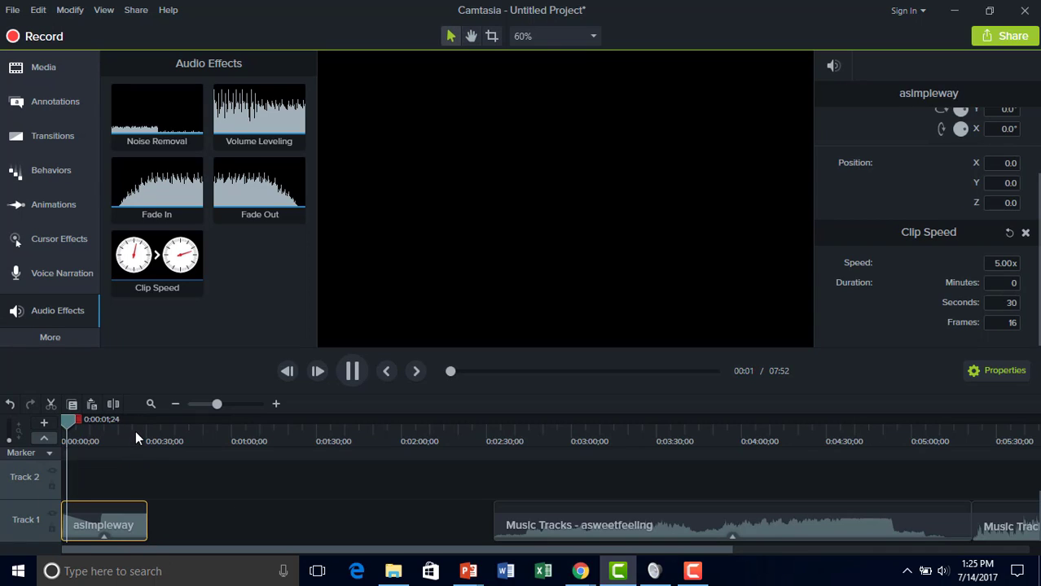
{"action": "key", "text": "space"}
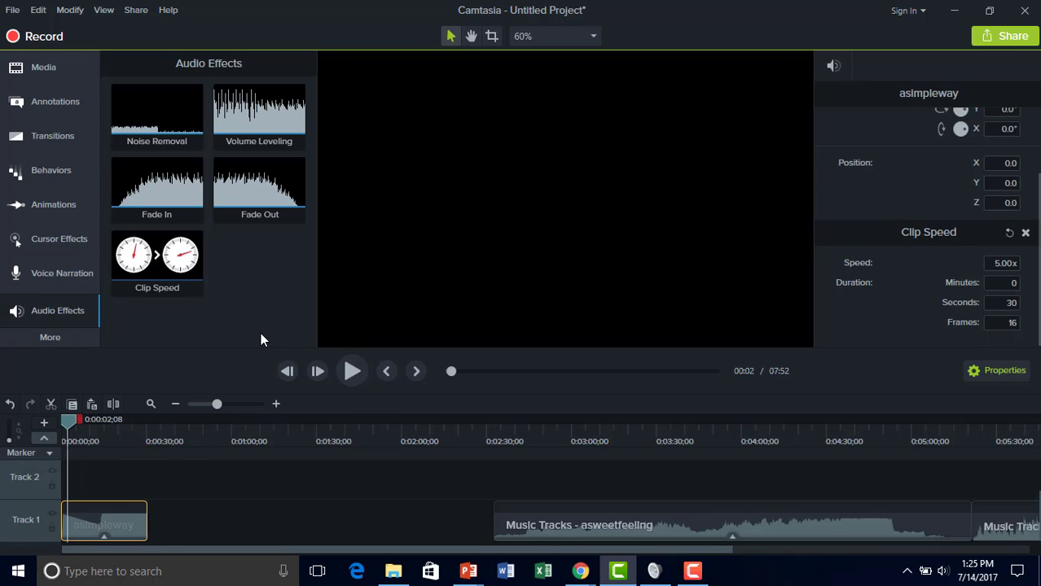
{"action": "key", "text": "ctrl+z"}
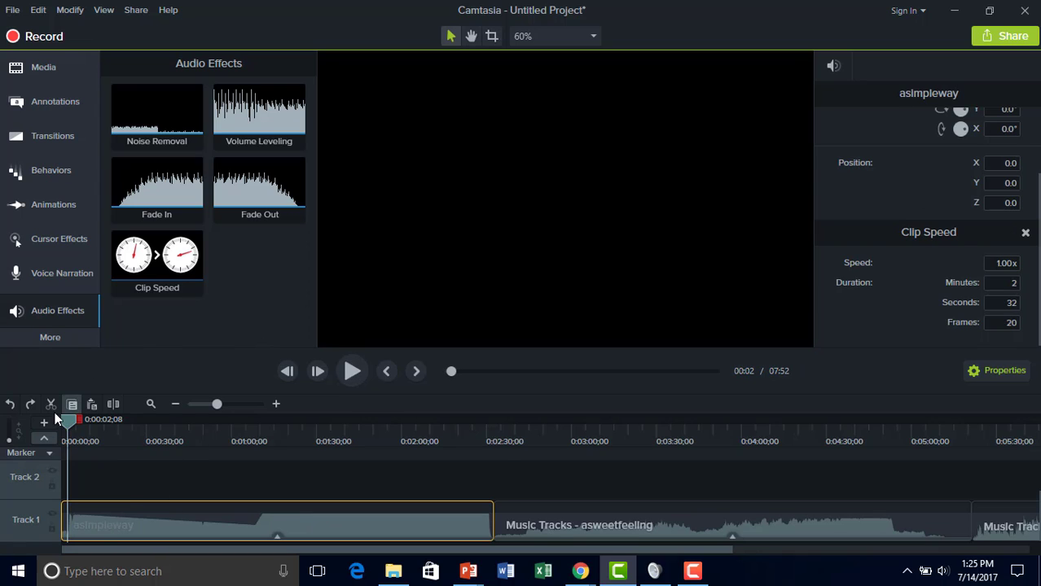
{"action": "left_click_drag", "start_coordinate": [69, 420], "coordinate": [64, 420]}
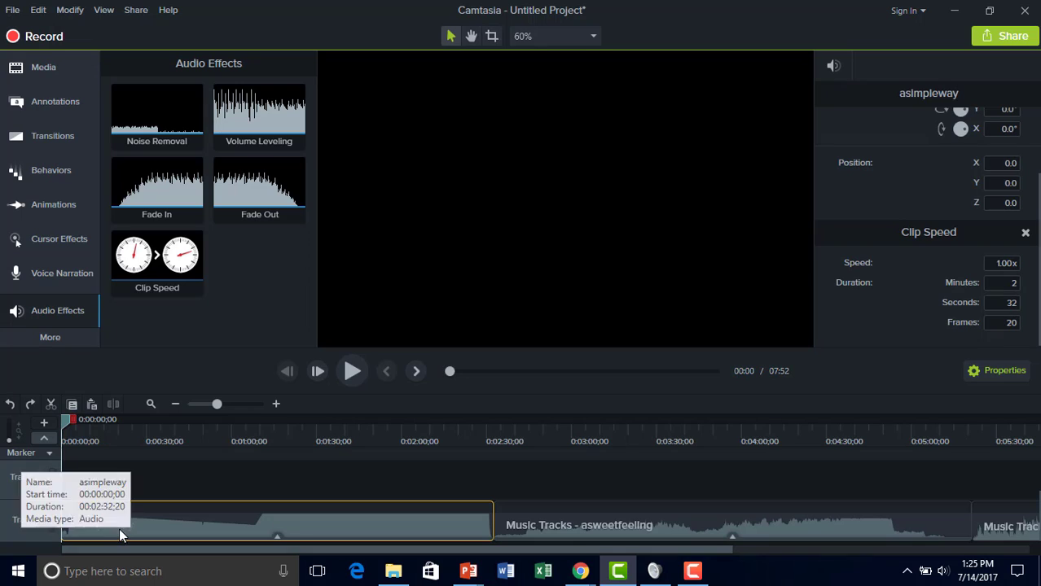
- Add the Rec 07-10-17 screen recording to the timeline after the atthetop clip
{"action": "left_click", "coordinate": [51, 72]}
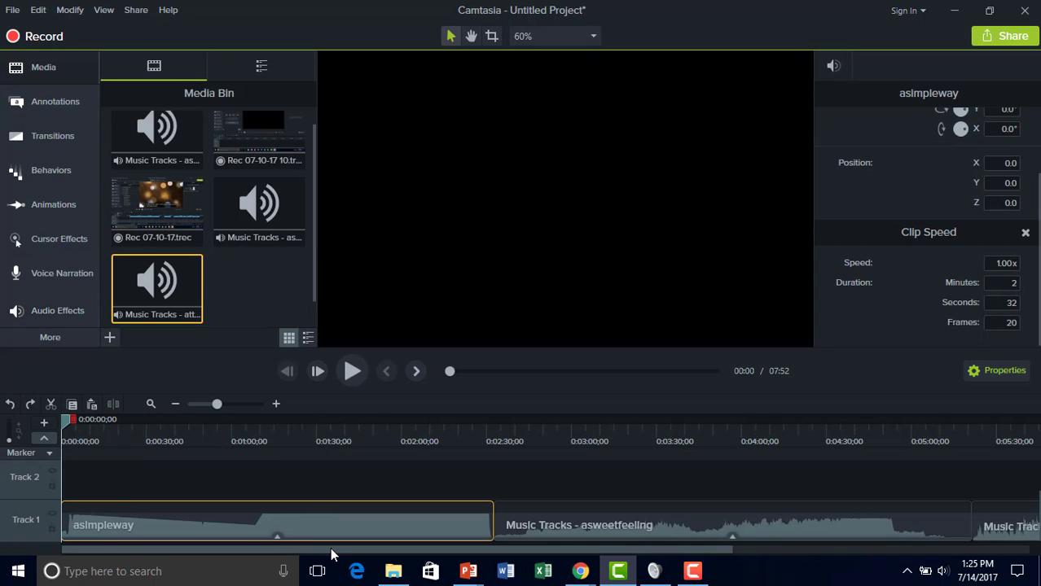
{"action": "left_click_drag", "start_coordinate": [329, 547], "coordinate": [716, 538]}
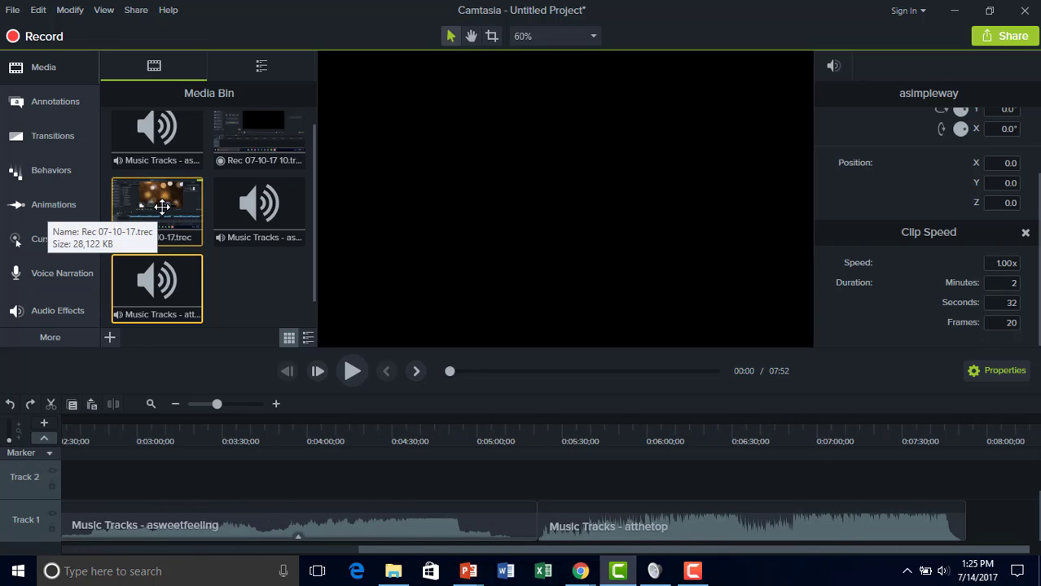
{"action": "left_click_drag", "start_coordinate": [161, 200], "coordinate": [949, 549]}
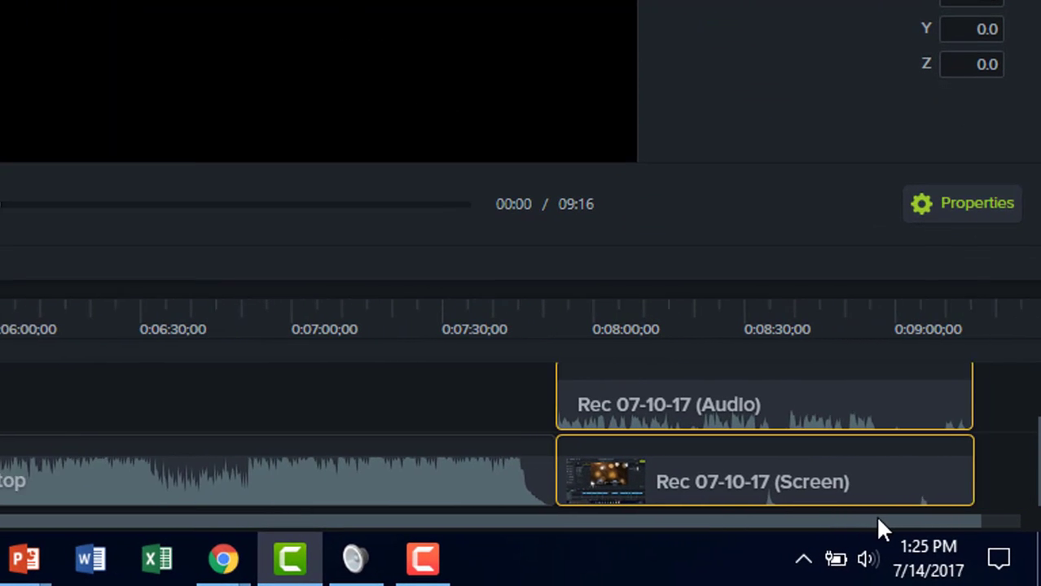
{"action": "left_click_drag", "start_coordinate": [878, 528], "coordinate": [930, 526]}
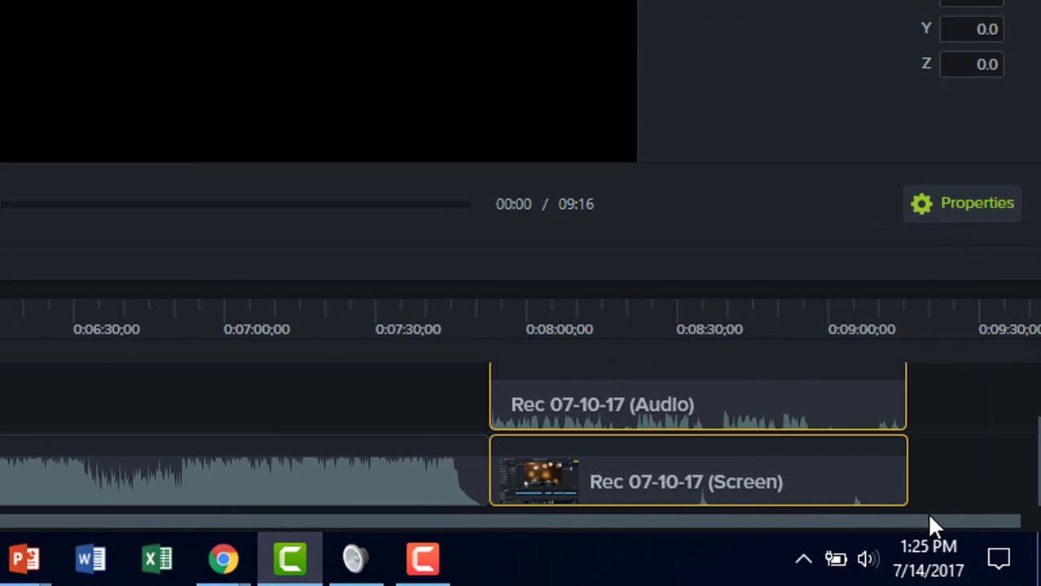
- Separate the Screen clip's audio from its video and review the resulting tracks
{"action": "left_click", "coordinate": [627, 476]}
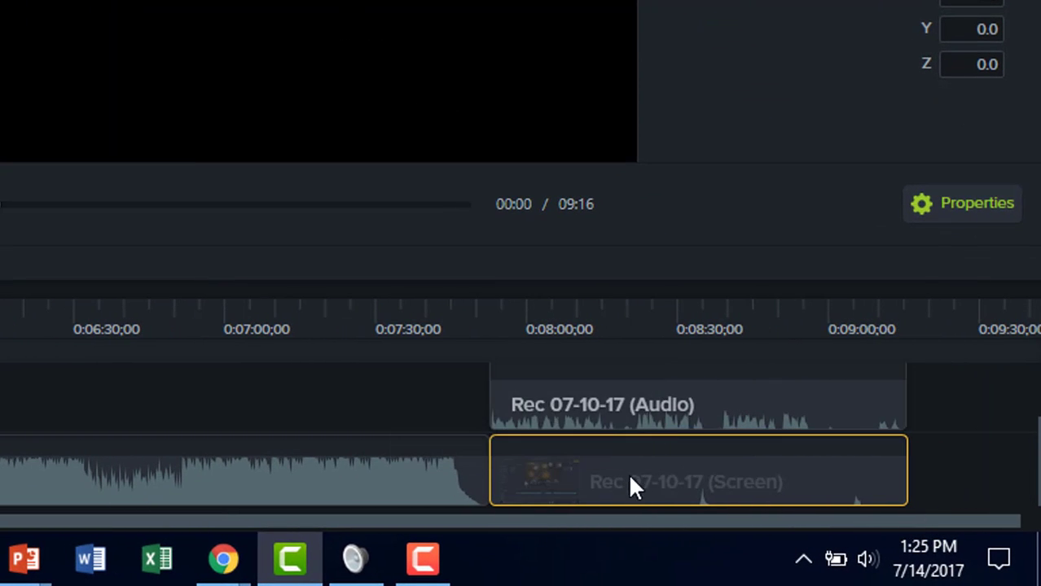
{"action": "right_click", "coordinate": [640, 482]}
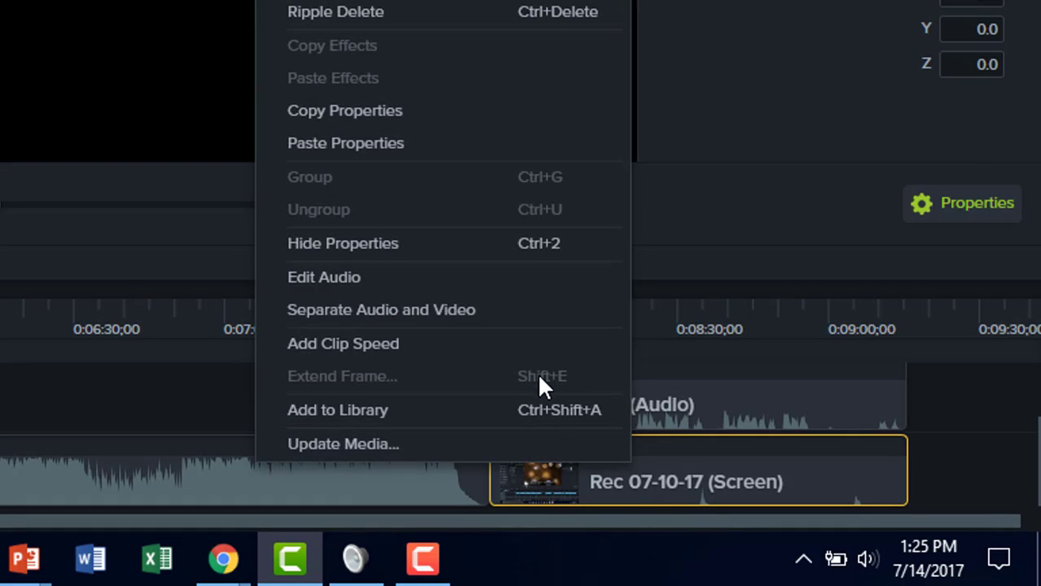
{"action": "left_click", "coordinate": [512, 311]}
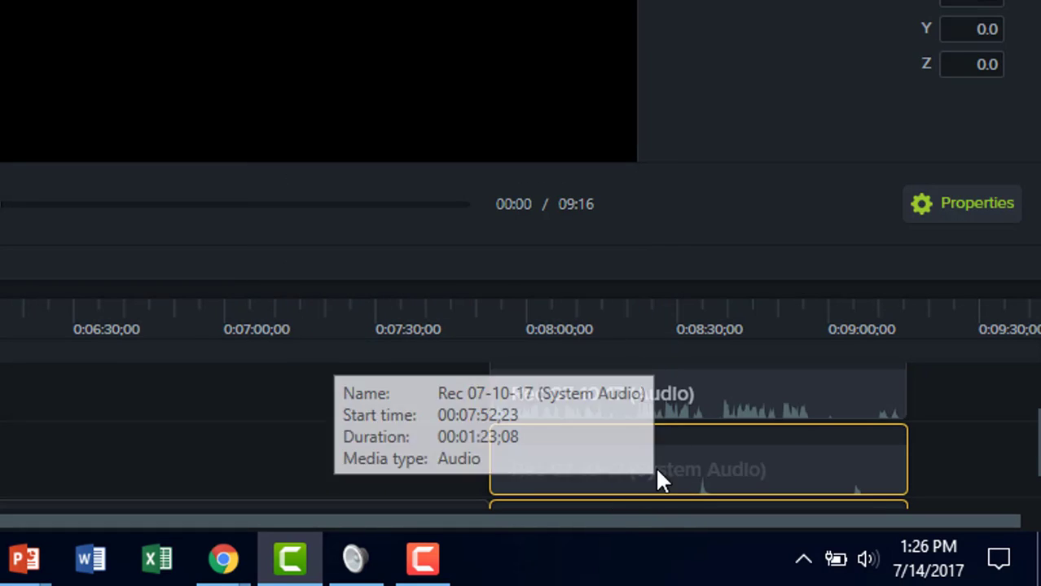
{"action": "scroll", "coordinate": [655, 460], "scroll_direction": "down", "scroll_amount": 1}
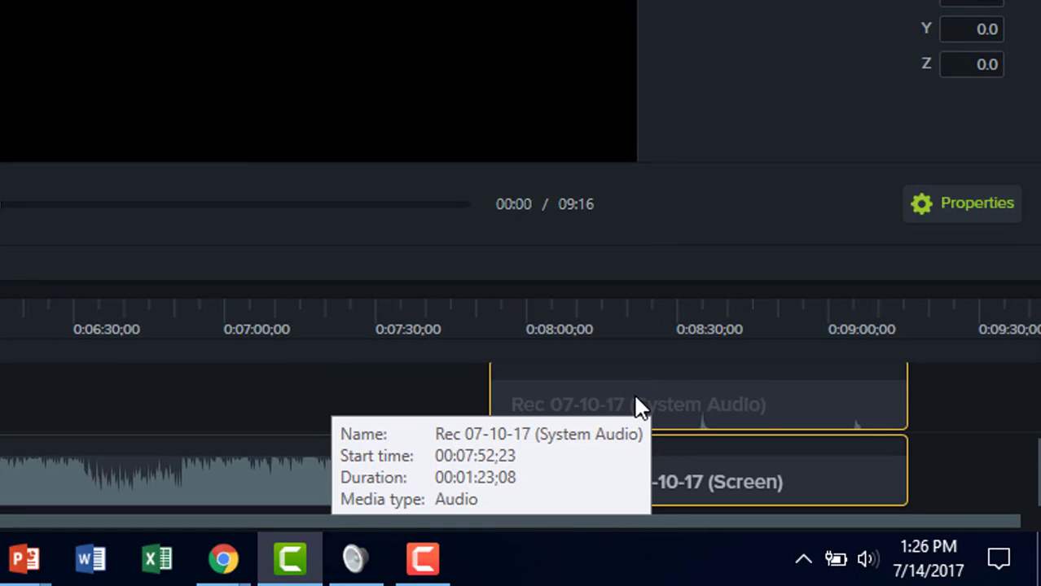
{"action": "scroll", "coordinate": [639, 412], "scroll_direction": "up", "scroll_amount": 1}
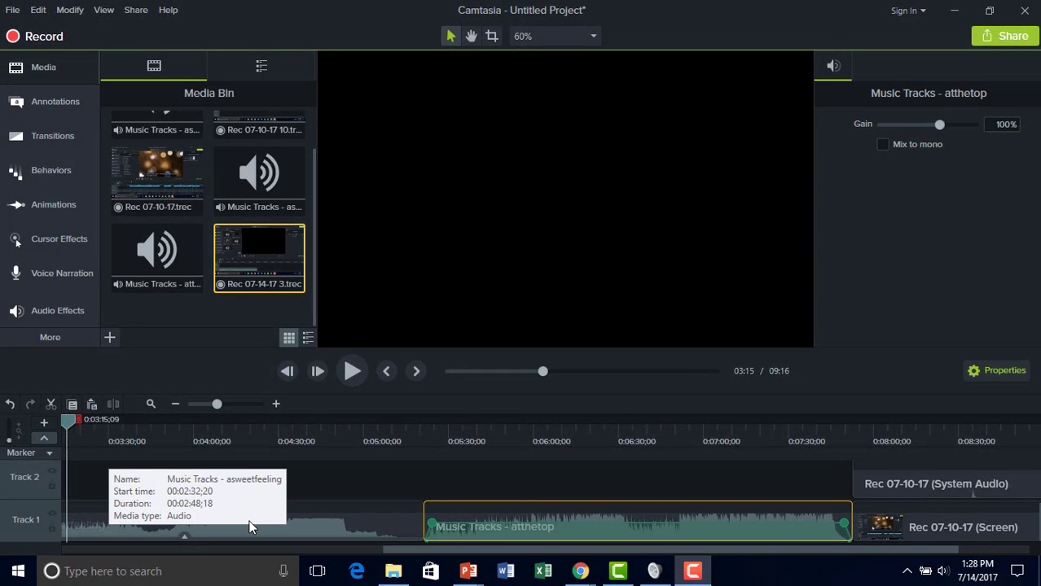
{"action": "mouse_move", "coordinate": [68, 419]}
{"action": "left_mouse_down"}
{"action": "mouse_move", "coordinate": [57, 420]}
{"action": "mouse_move", "coordinate": [68, 421]}
{"action": "left_mouse_up"}
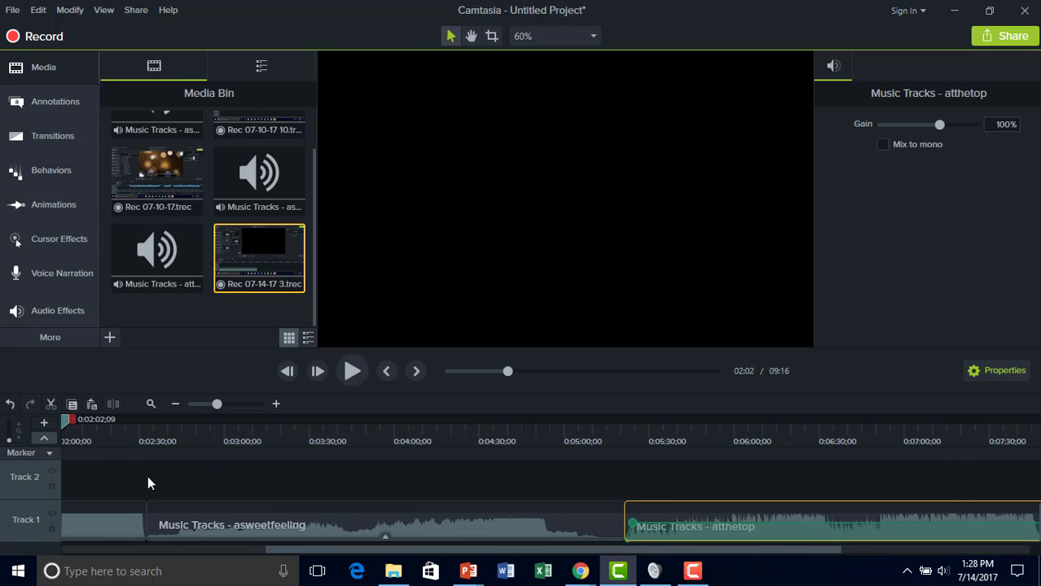
{"action": "left_click", "coordinate": [273, 529]}
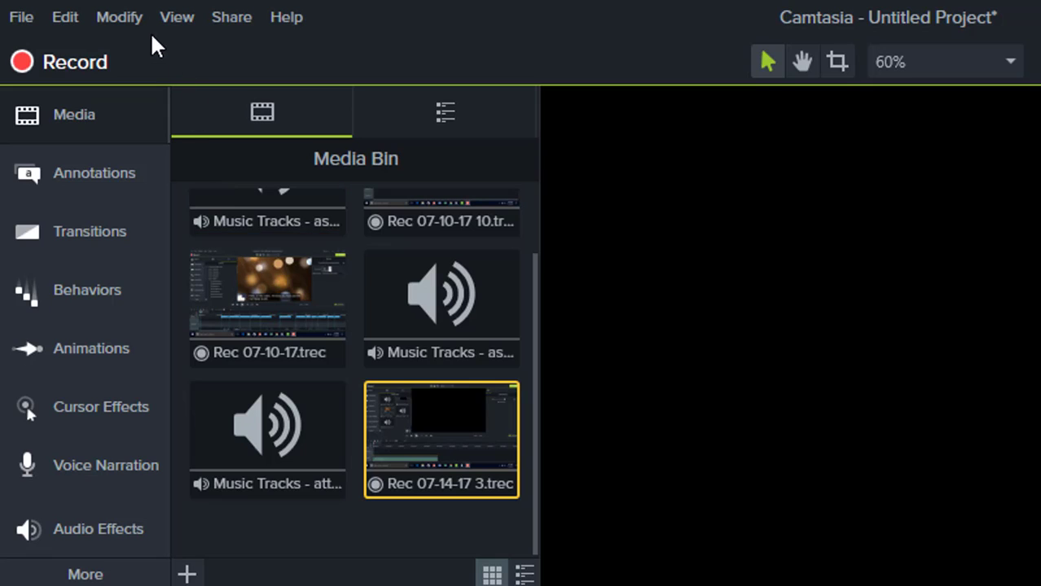
{"action": "left_click", "coordinate": [135, 23]}
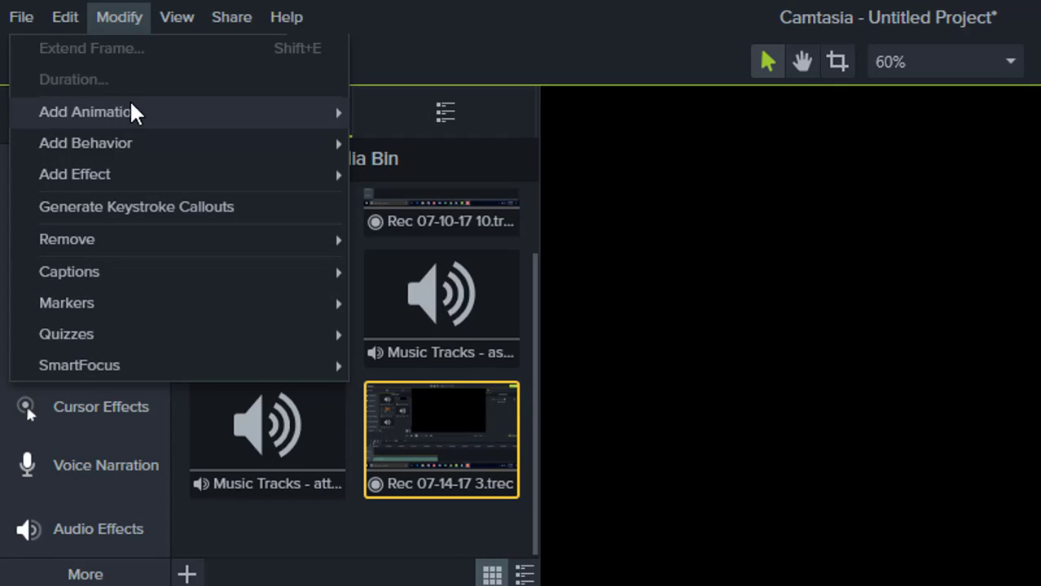
{"action": "mouse_move", "coordinate": [134, 111]}
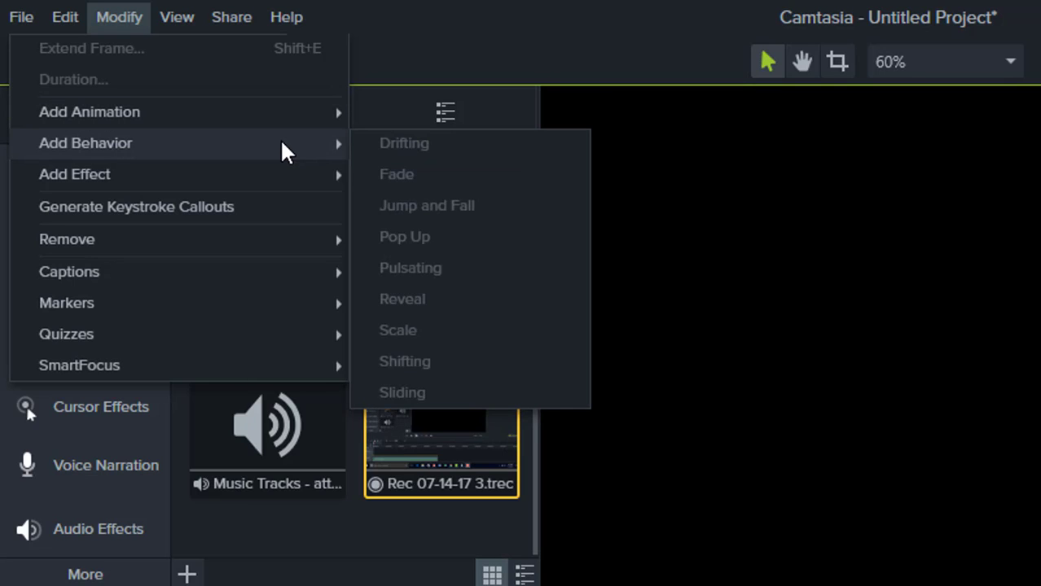
{"action": "mouse_move", "coordinate": [278, 176]}
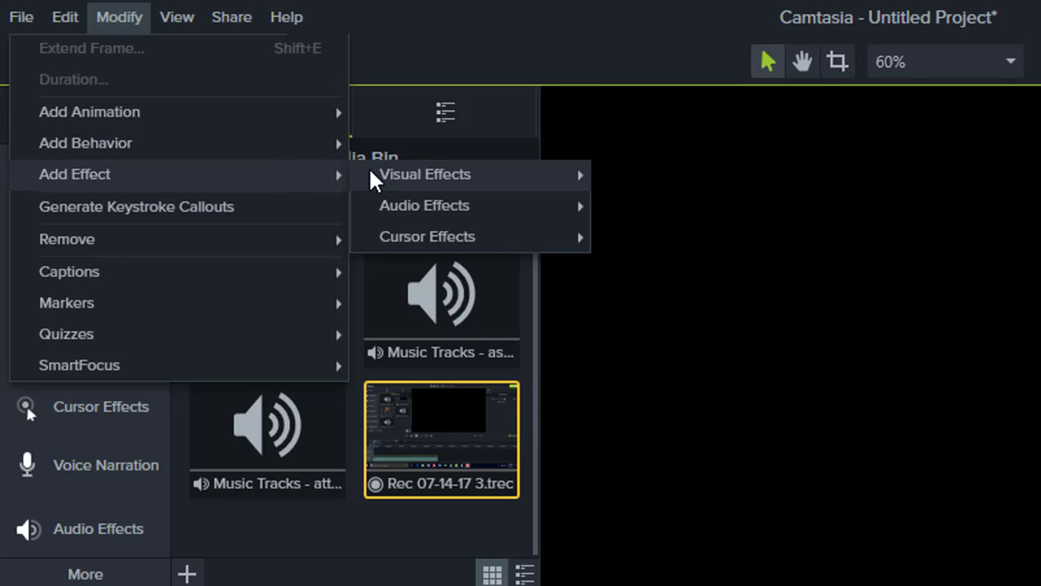
{"action": "mouse_move", "coordinate": [424, 200]}
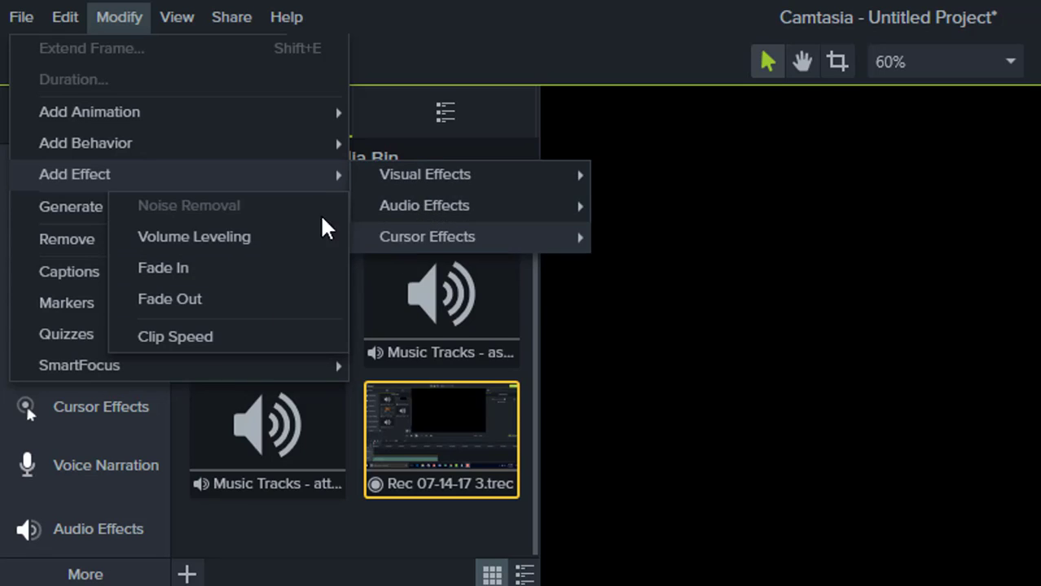
{"action": "left_click", "coordinate": [112, 14]}
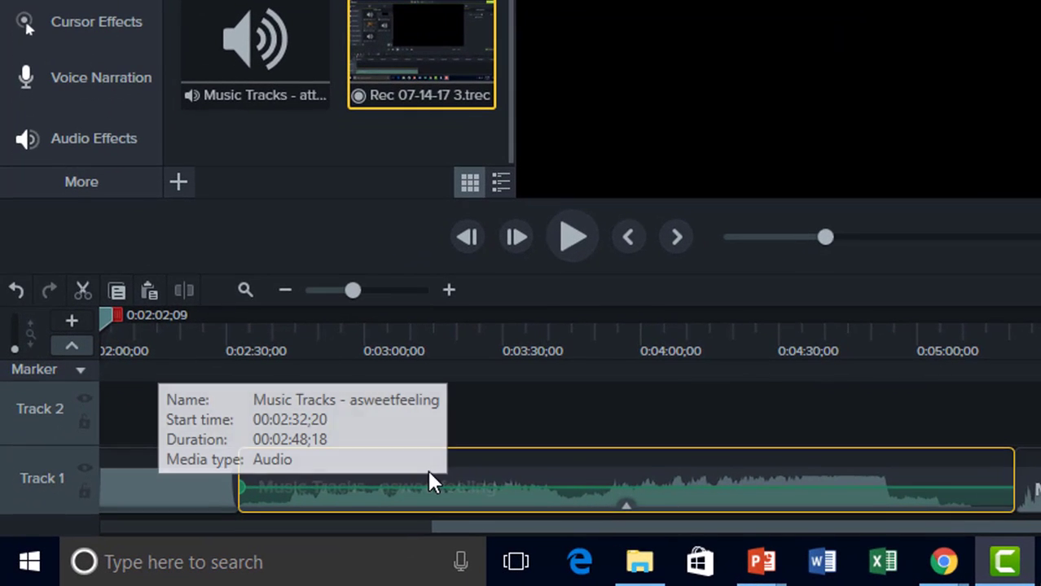
- Replace the asweetfeeling clip's media with the Library 3.0 > Music Tracks - asimpleway file
{"action": "right_click", "coordinate": [489, 476]}
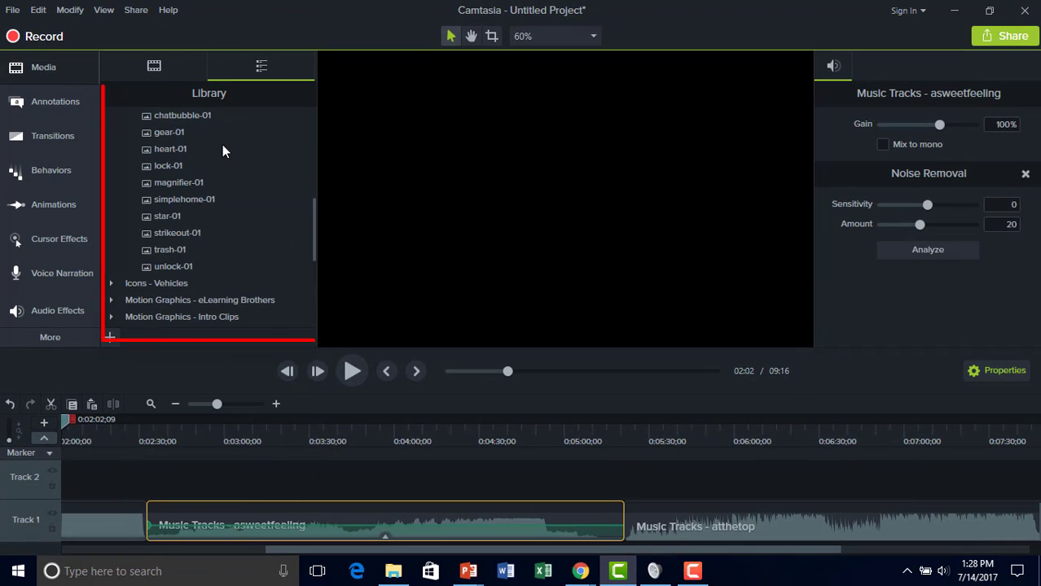
{"action": "scroll", "coordinate": [223, 144], "scroll_direction": "up", "scroll_amount": 5}
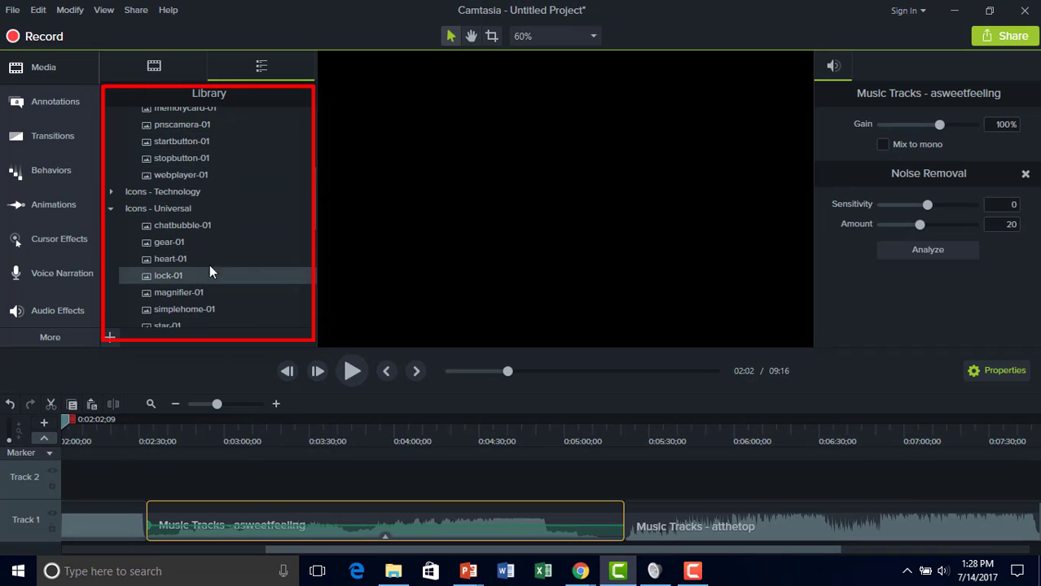
{"action": "scroll", "coordinate": [204, 269], "scroll_direction": "down", "scroll_amount": 5}
{"action": "scroll", "coordinate": [242, 237], "scroll_direction": "down", "scroll_amount": 2}
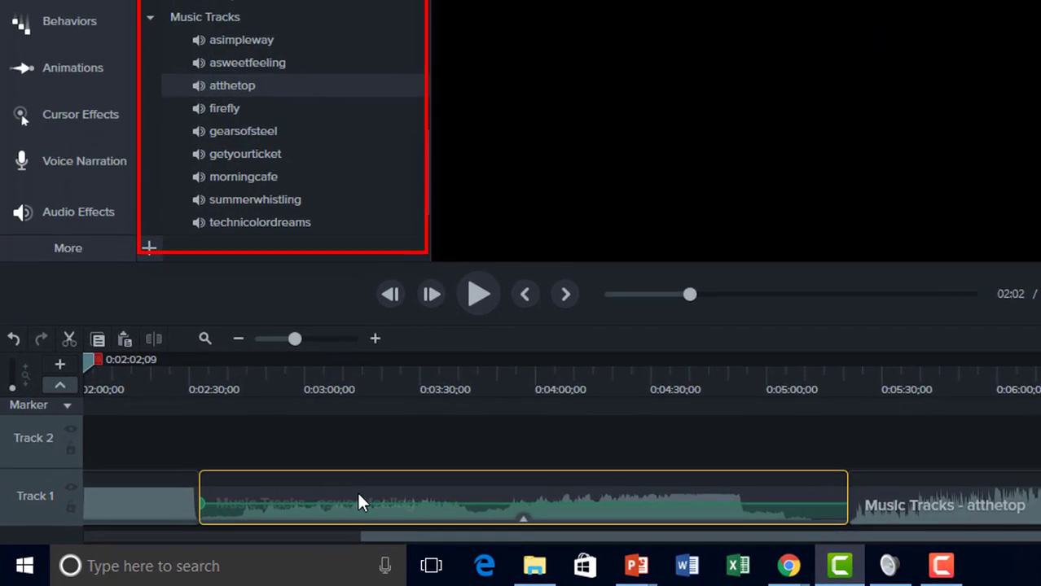
{"action": "right_click", "coordinate": [269, 522]}
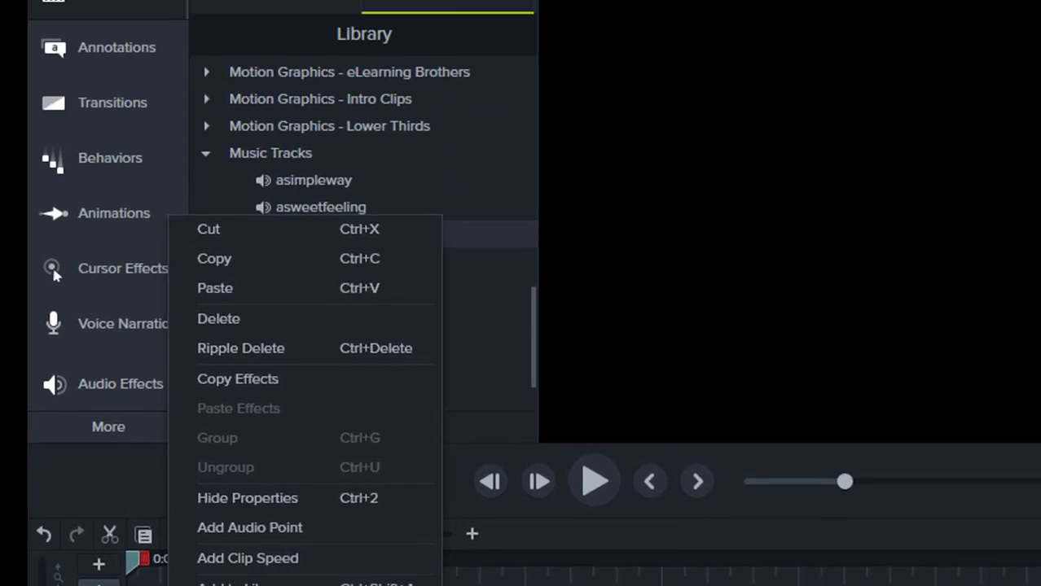
{"action": "left_click", "coordinate": [351, 395]}
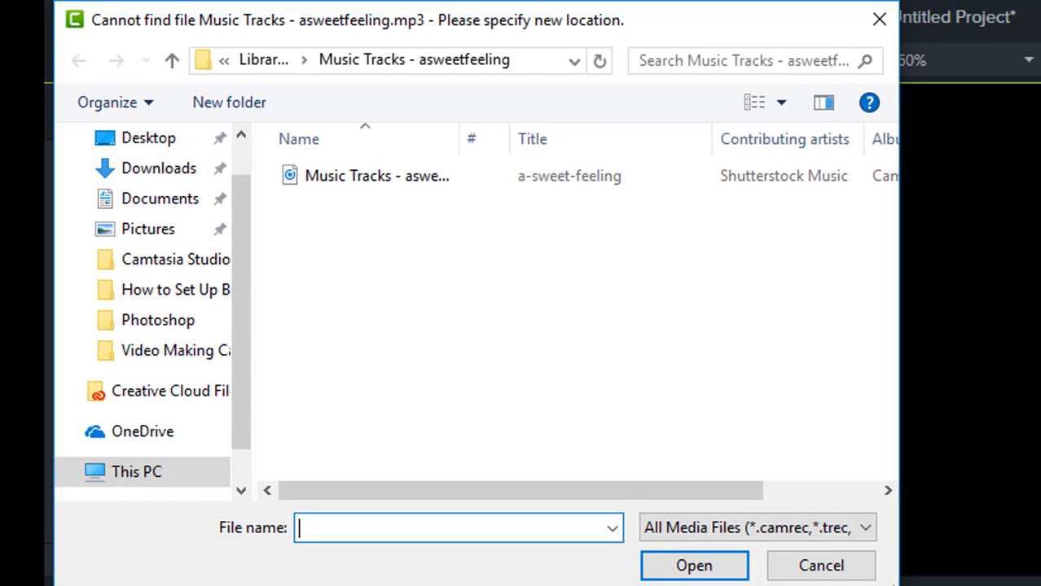
{"action": "left_click", "coordinate": [263, 62]}
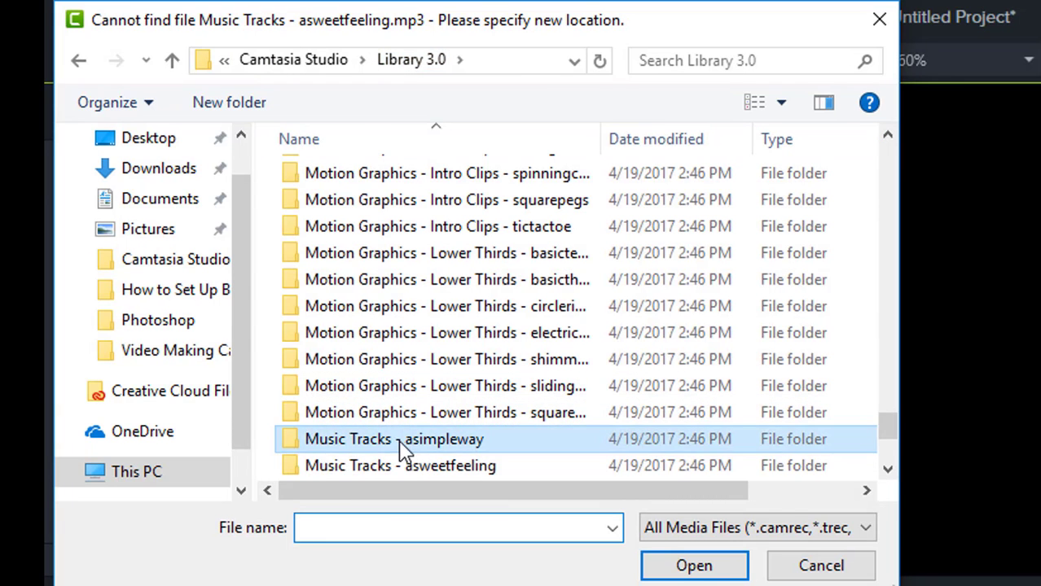
{"action": "double_click", "coordinate": [400, 440]}
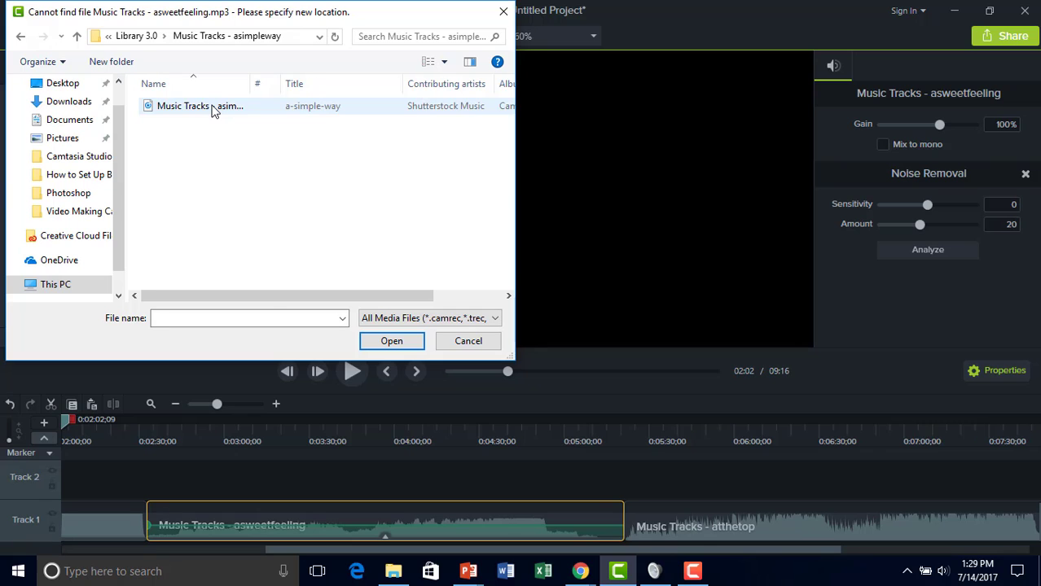
{"action": "left_click", "coordinate": [398, 175]}
{"action": "left_click", "coordinate": [392, 341]}
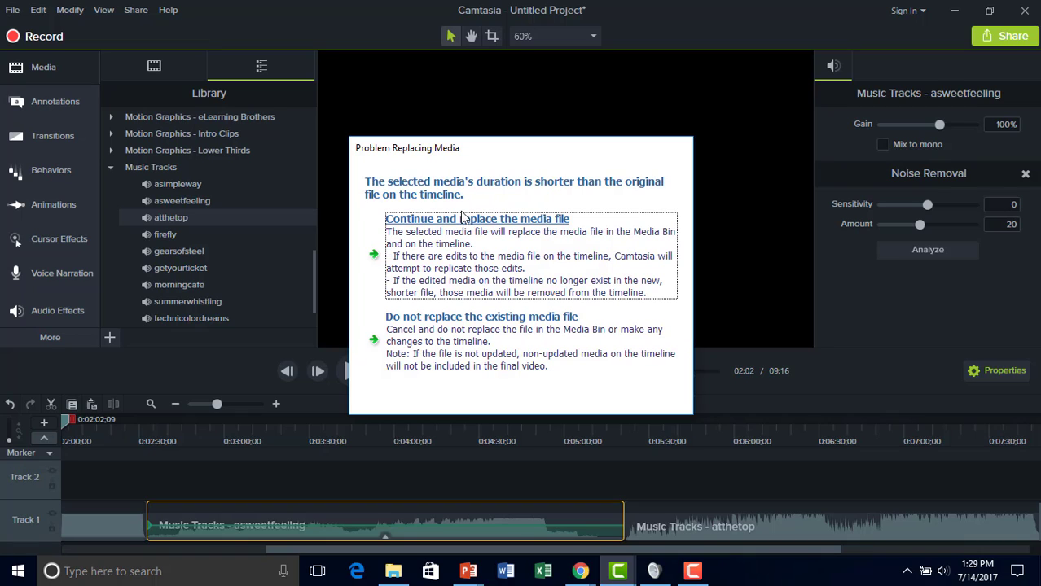
{"action": "left_click", "coordinate": [504, 267]}
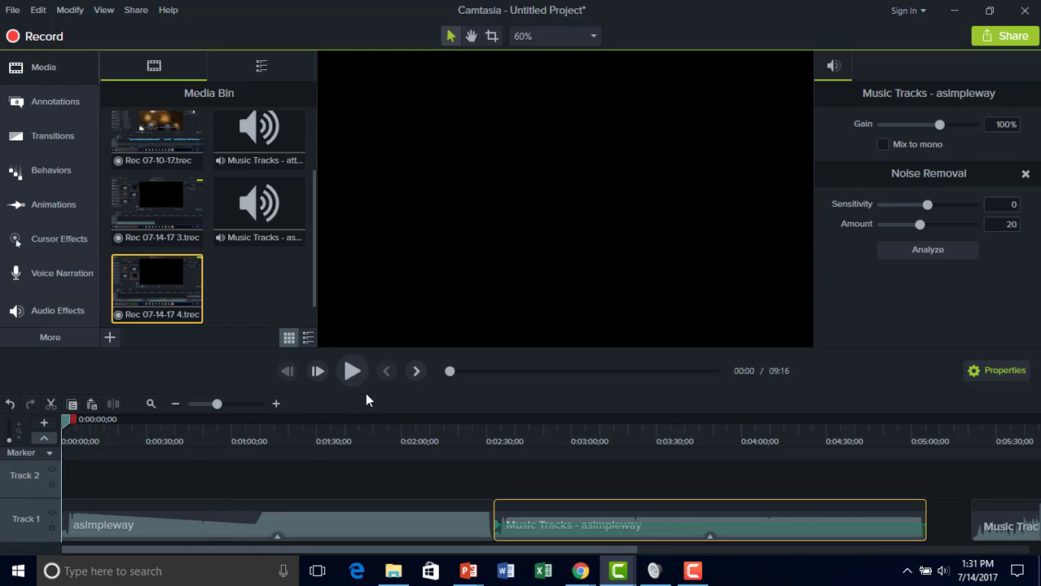
- Zoom the timeline in three steps to 2-second ruler intervals on the asimpleway waveform
{"action": "left_click", "coordinate": [275, 405]}
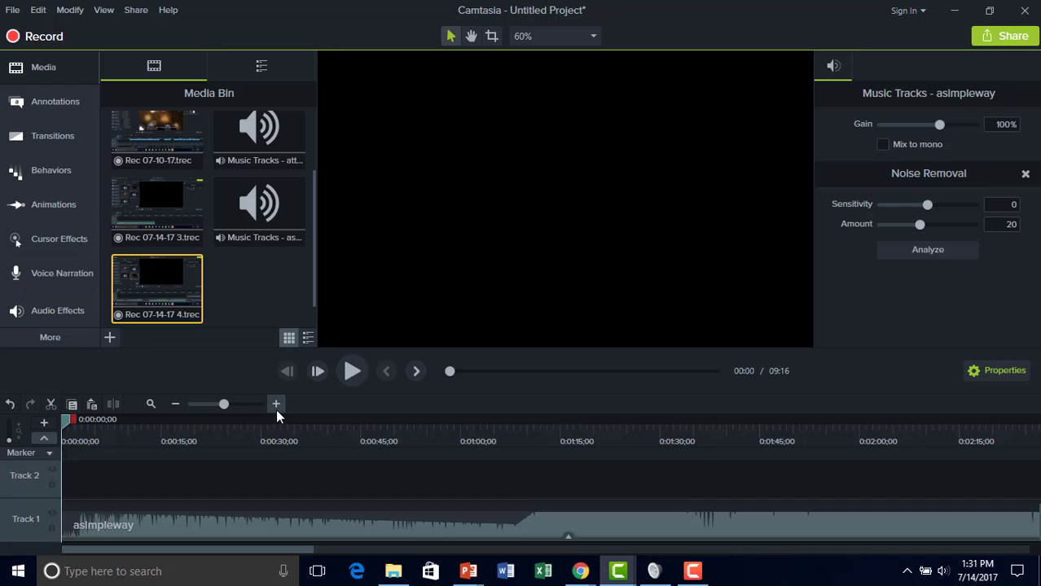
{"action": "left_click", "coordinate": [275, 405]}
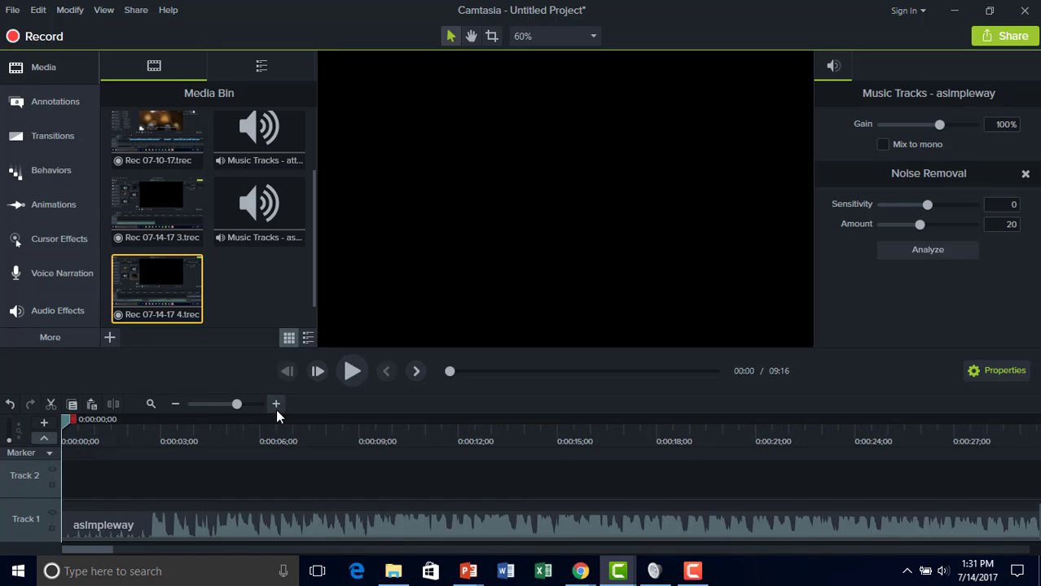
{"action": "left_click", "coordinate": [275, 409]}
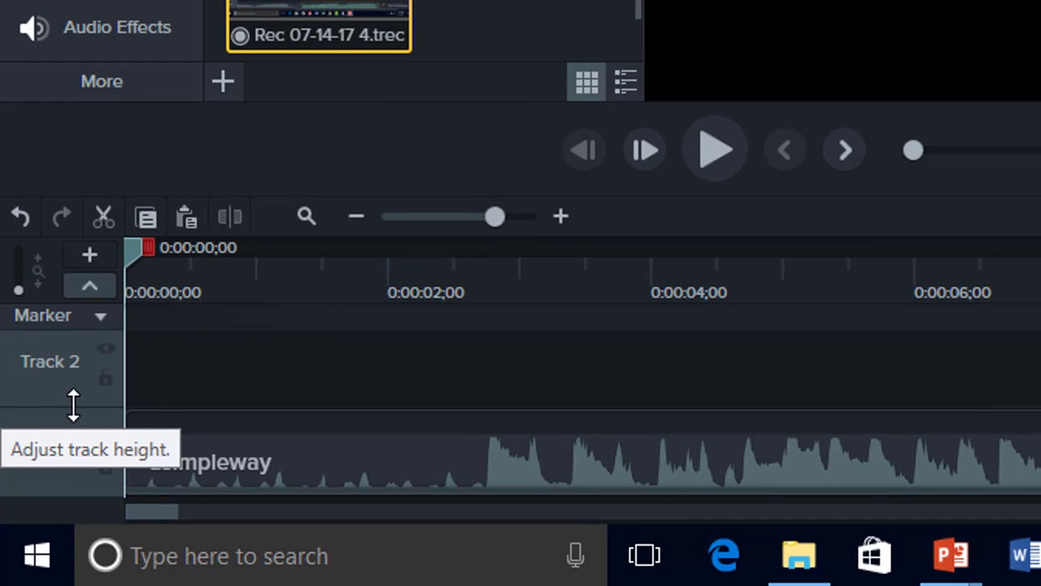
- Make Track 1 taller and zoom the timeline out to show the next music clip
{"action": "left_click_drag", "start_coordinate": [74, 404], "coordinate": [93, 330]}
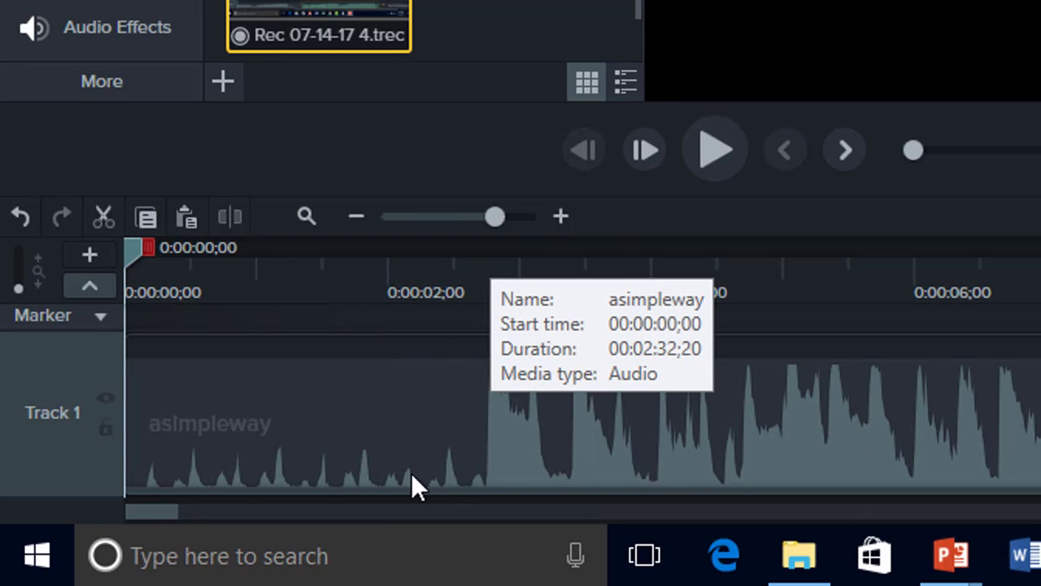
{"action": "left_click_drag", "start_coordinate": [149, 510], "coordinate": [285, 510]}
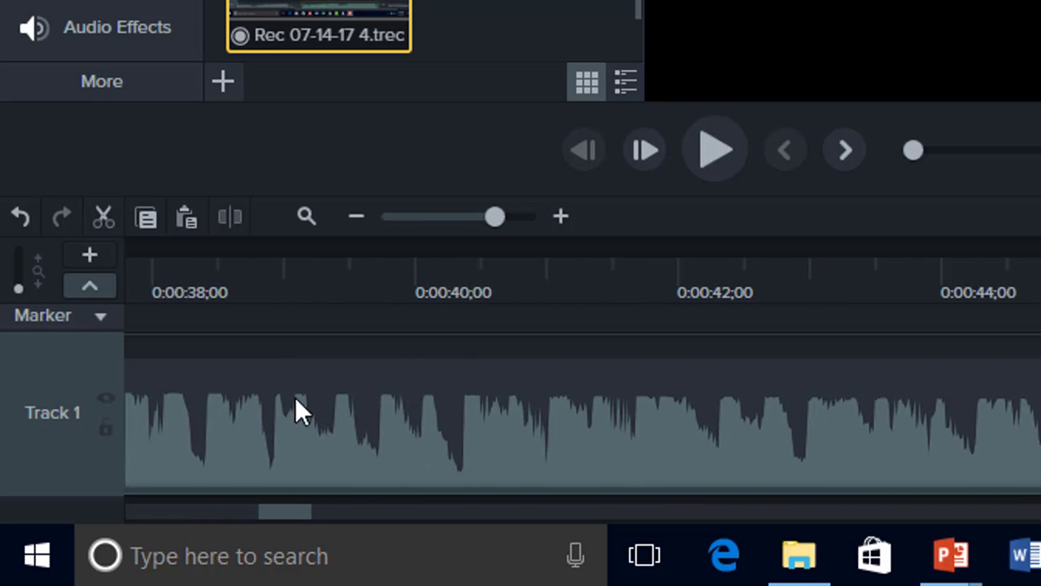
{"action": "left_click", "coordinate": [364, 225]}
{"action": "left_click", "coordinate": [363, 225]}
{"action": "left_click", "coordinate": [364, 225]}
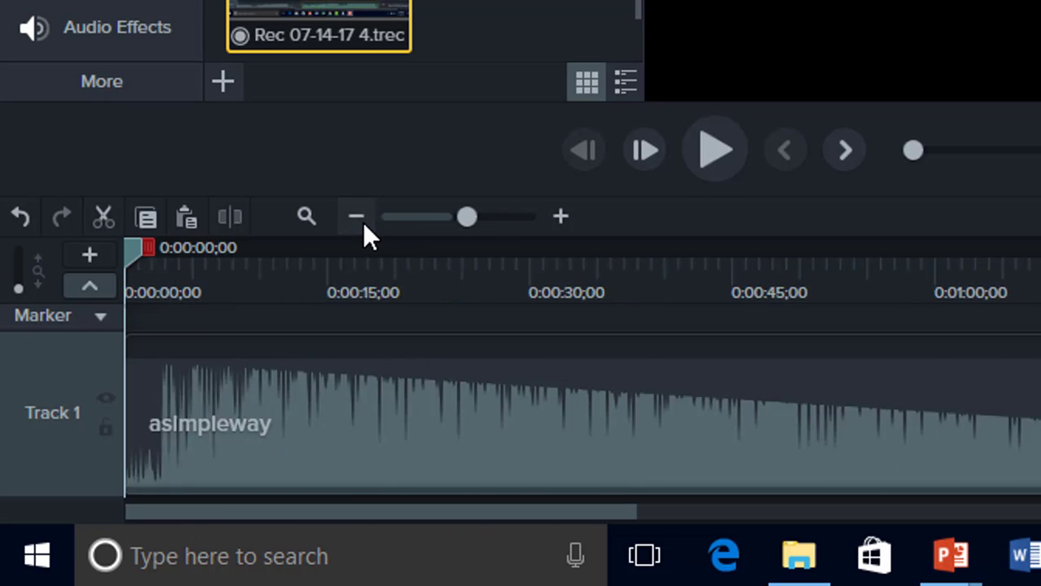
{"action": "left_click", "coordinate": [364, 224]}
{"action": "left_click", "coordinate": [356, 217]}
{"action": "left_click", "coordinate": [356, 217]}
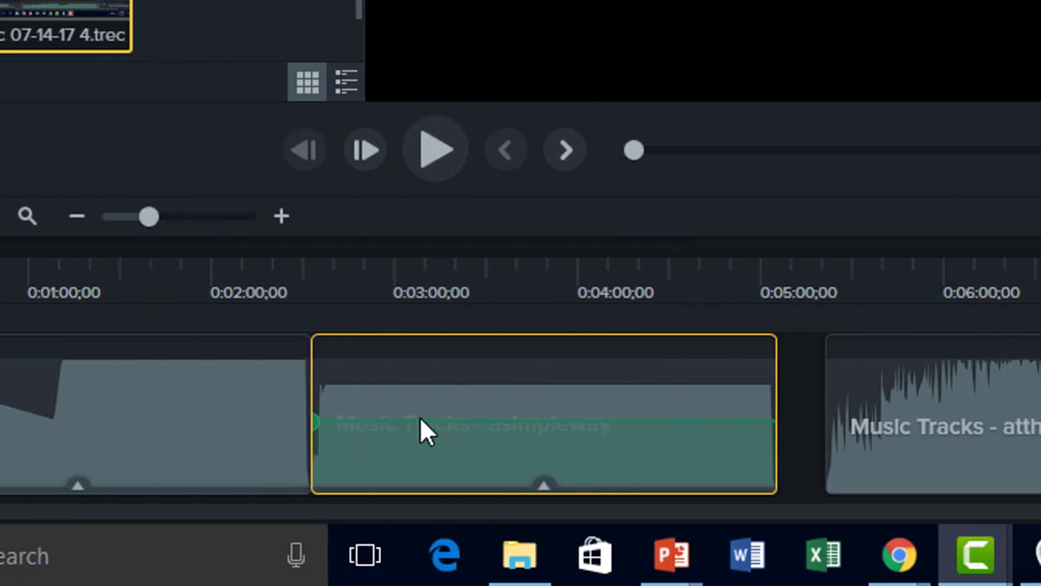
- Select the Music Tracks - asimpleway clip and zoom in on its start at 0:02:32;20
{"action": "left_click", "coordinate": [302, 476]}
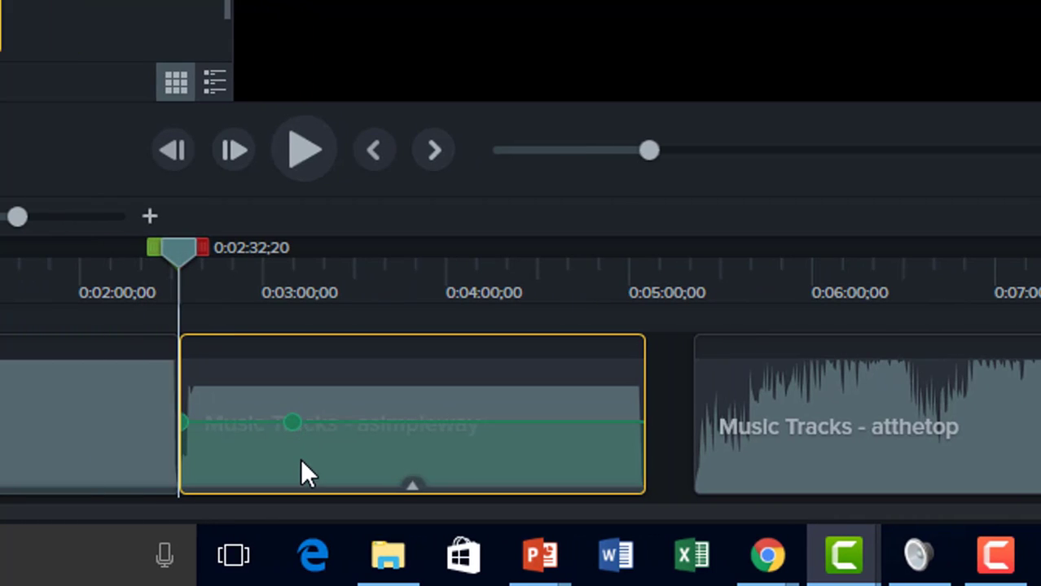
{"action": "left_click", "coordinate": [149, 218]}
{"action": "left_click", "coordinate": [149, 217]}
{"action": "left_click", "coordinate": [149, 217]}
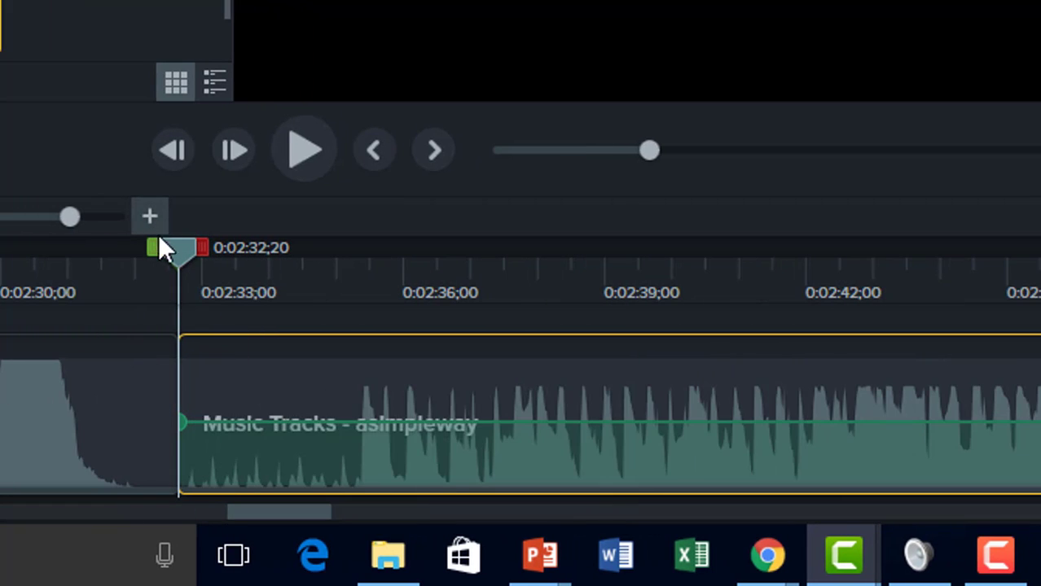